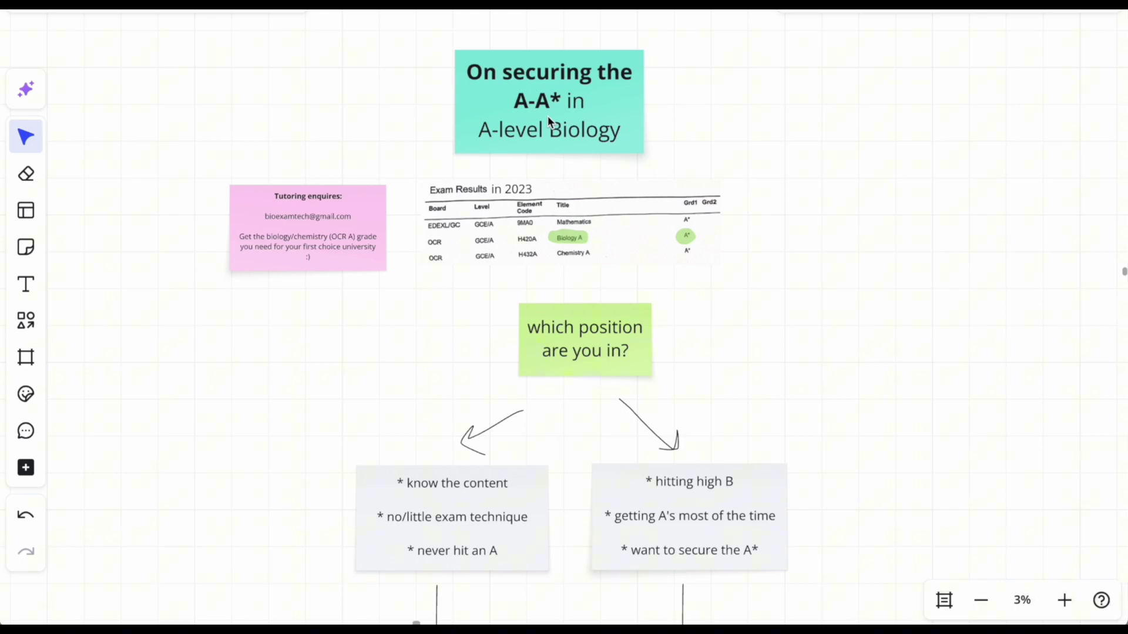
# Review the flowchart, then select the blue Pen for freehand drawing
pyautogui.scroll(-5, 543, 299)
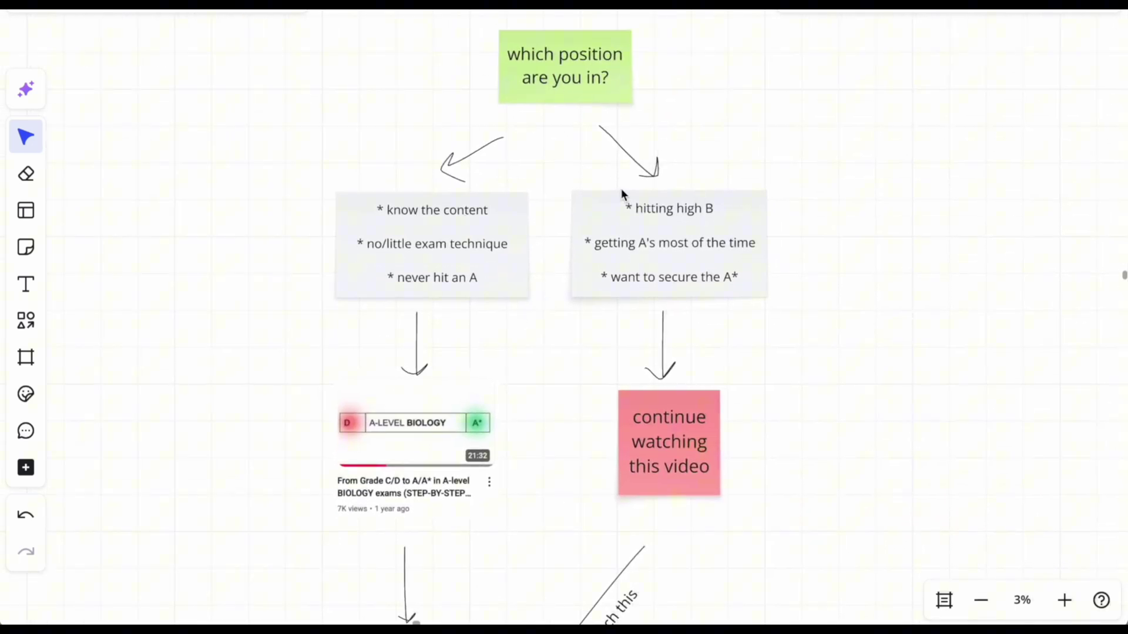
pyautogui.scroll(3, 621, 188)
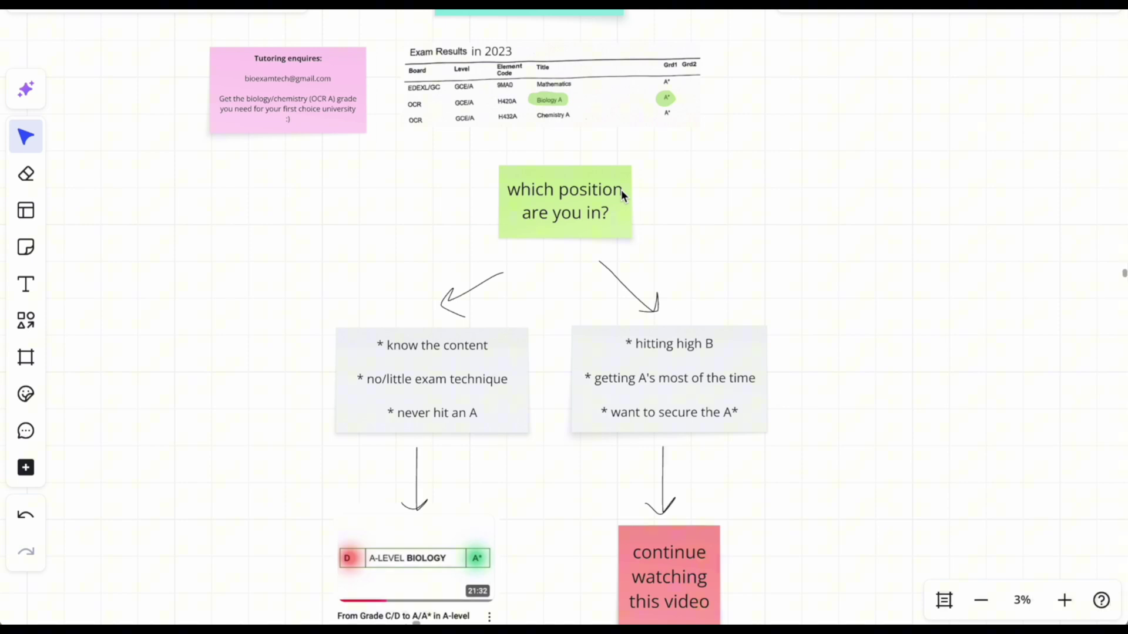
pyautogui.scroll(3, 621, 189)
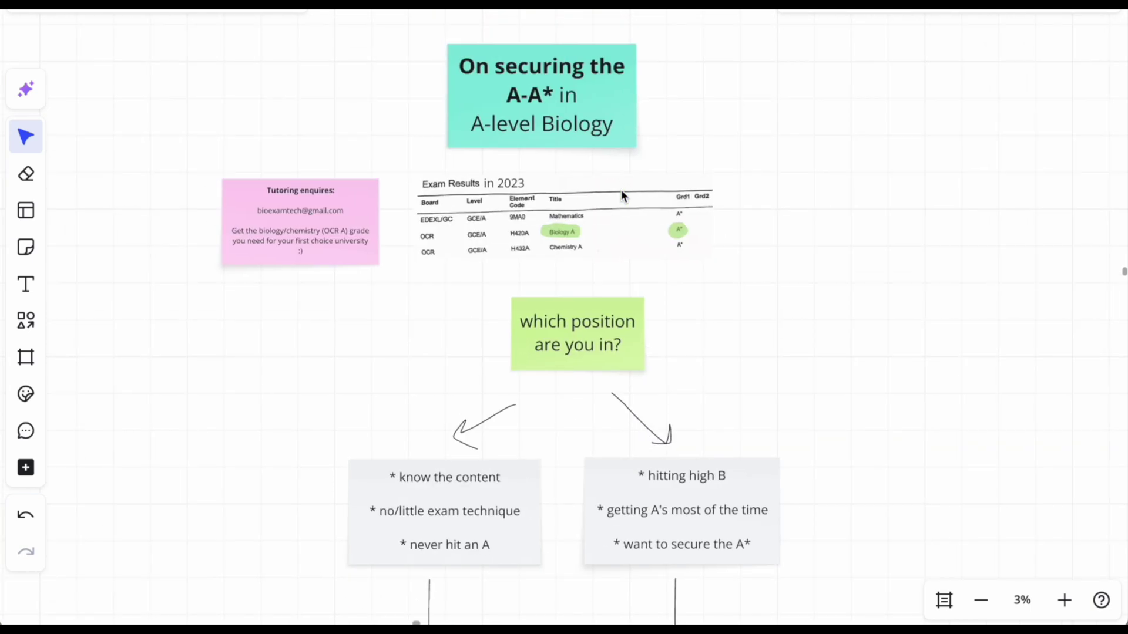
pyautogui.scroll(1, 621, 189)
pyautogui.hscroll(-1, 621, 195)
pyautogui.scroll(-1, 622, 195)
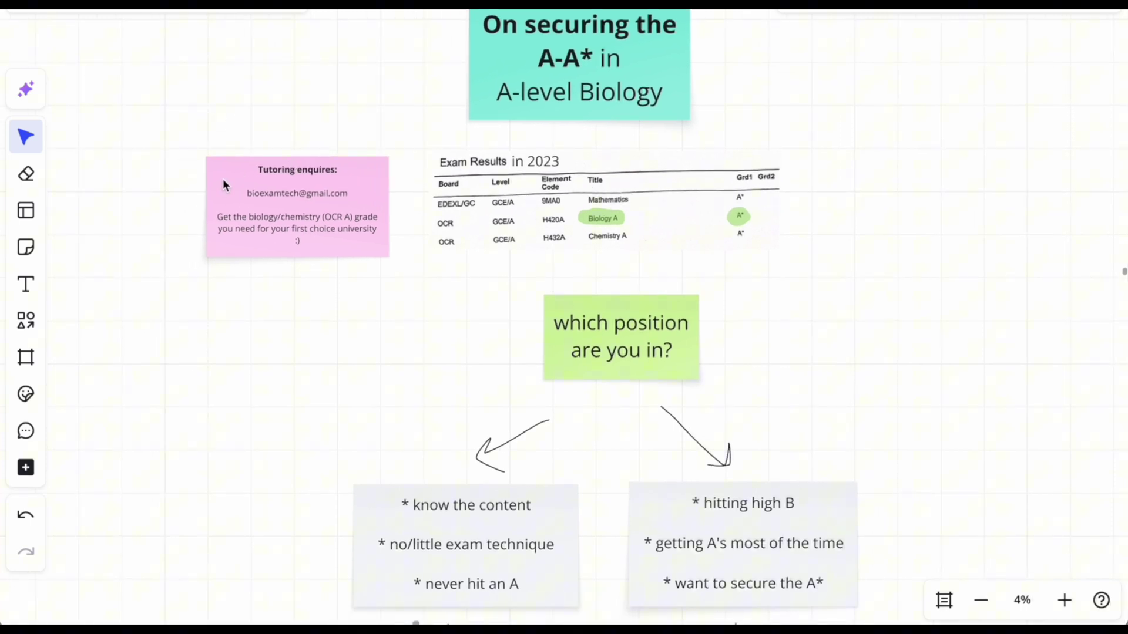
pyautogui.scroll(-3, 515, 362)
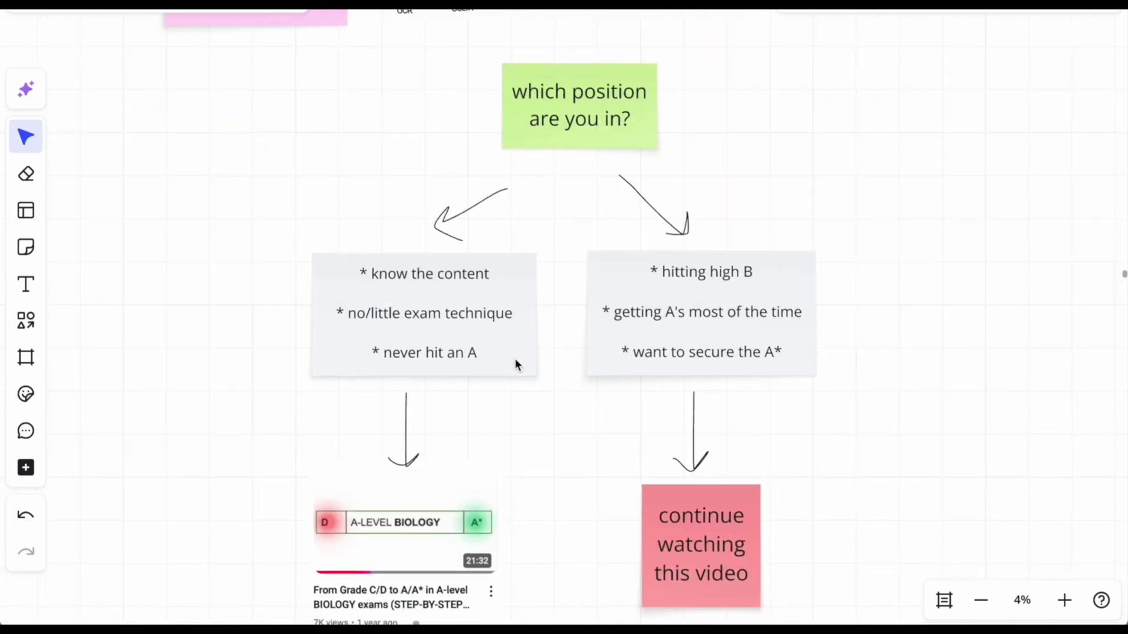
pyautogui.scroll(-1, 515, 363)
pyautogui.scroll(-1, 515, 363)
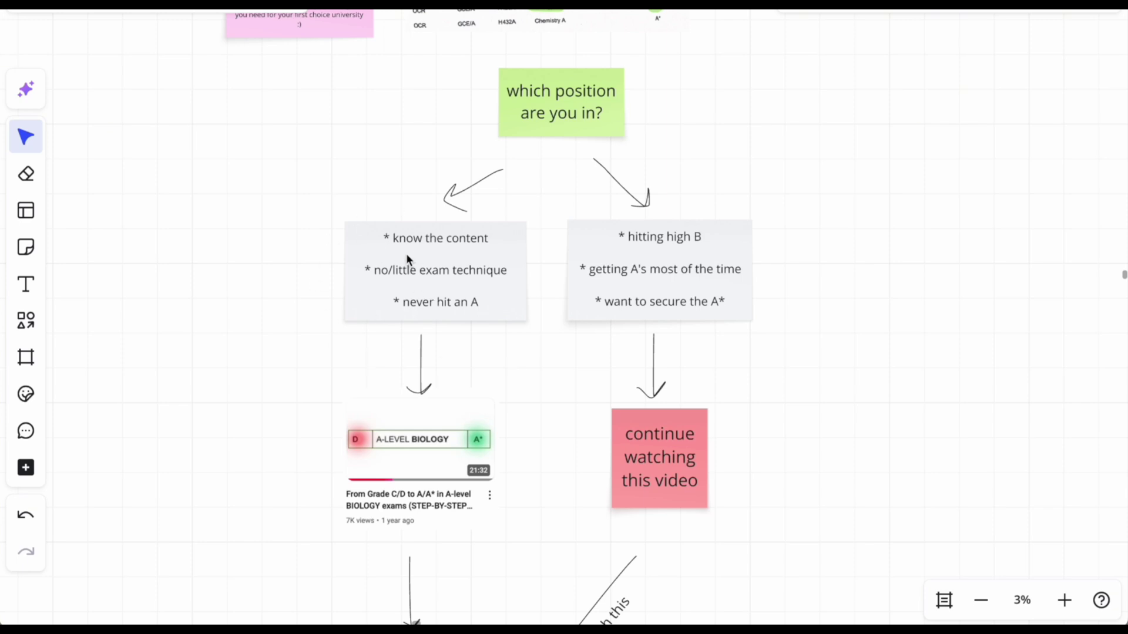
pyautogui.click(28, 175)
pyautogui.click(75, 180)
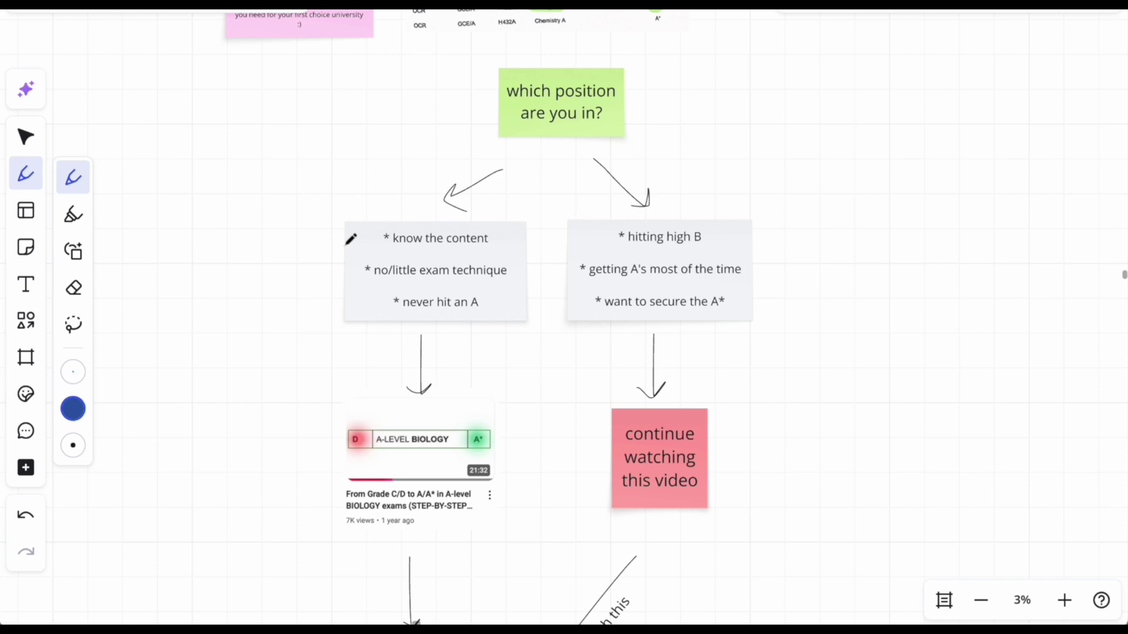
# Circle a 1 by the left branch and handwrite 'chem maths' with a curved arrow to the first video
pyautogui.scroll(-3, 351, 240)
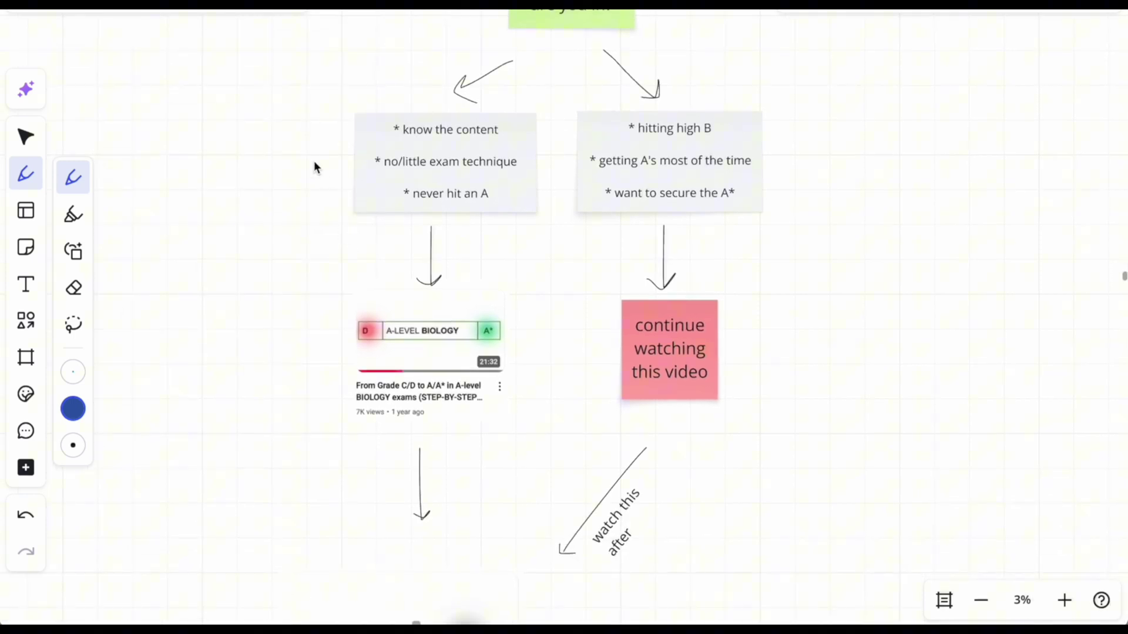
pyautogui.moveTo(320, 73)
pyautogui.mouseDown()
pyautogui.moveTo(340, 100)
pyautogui.moveTo(326, 69)
pyautogui.mouseUp()
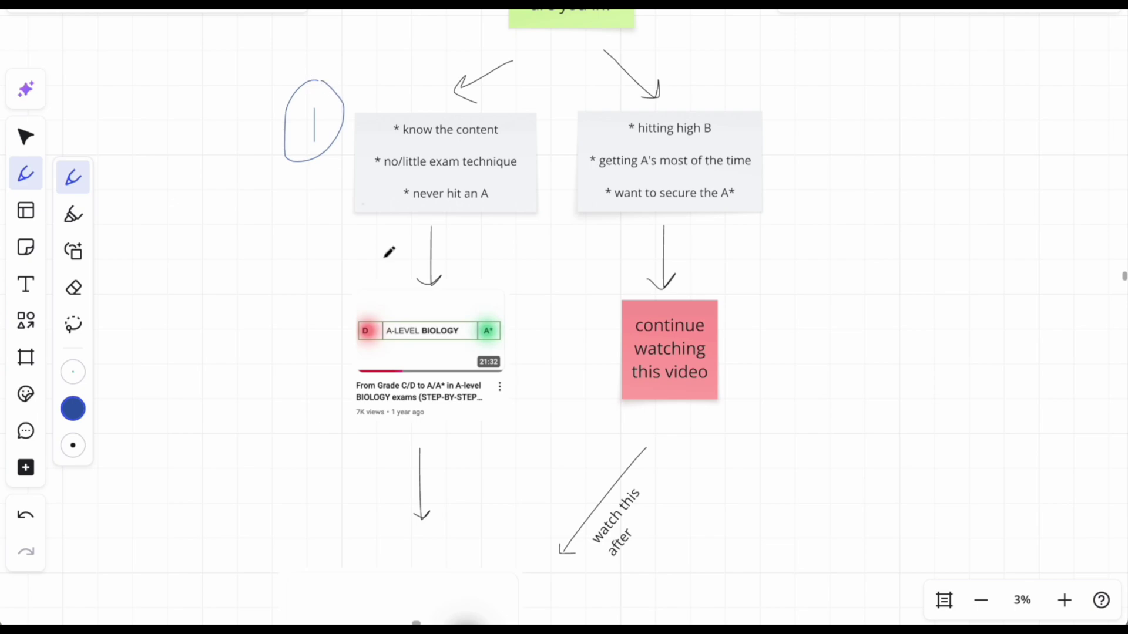
pyautogui.scroll(-2, 385, 251)
pyautogui.scroll(4, 388, 251)
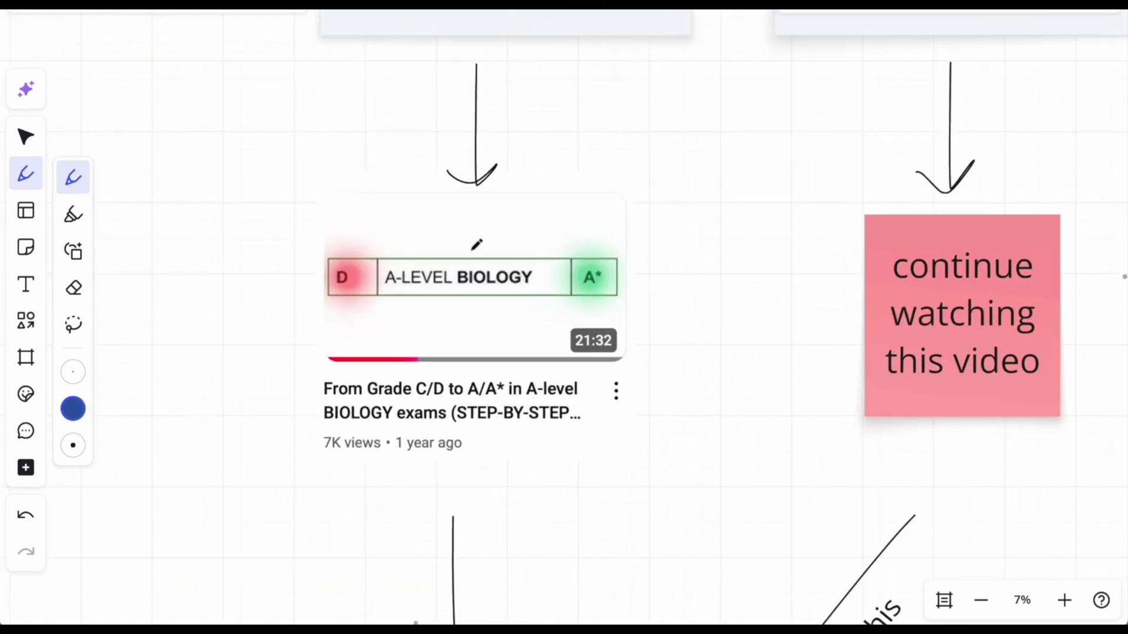
pyautogui.scroll(-5, 477, 244)
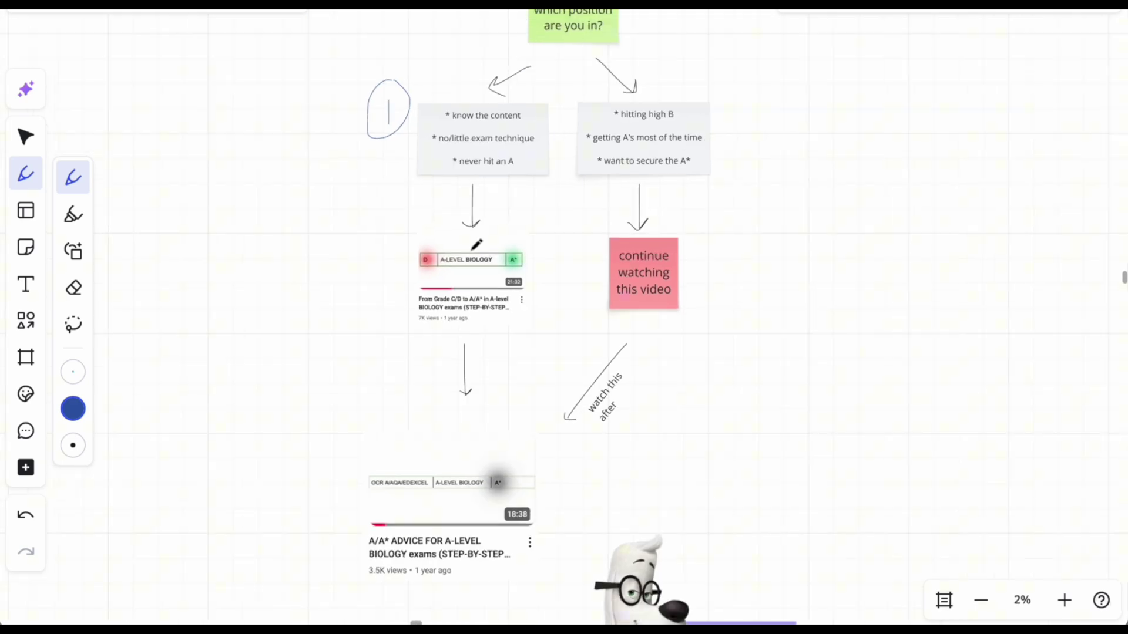
pyautogui.scroll(4, 476, 245)
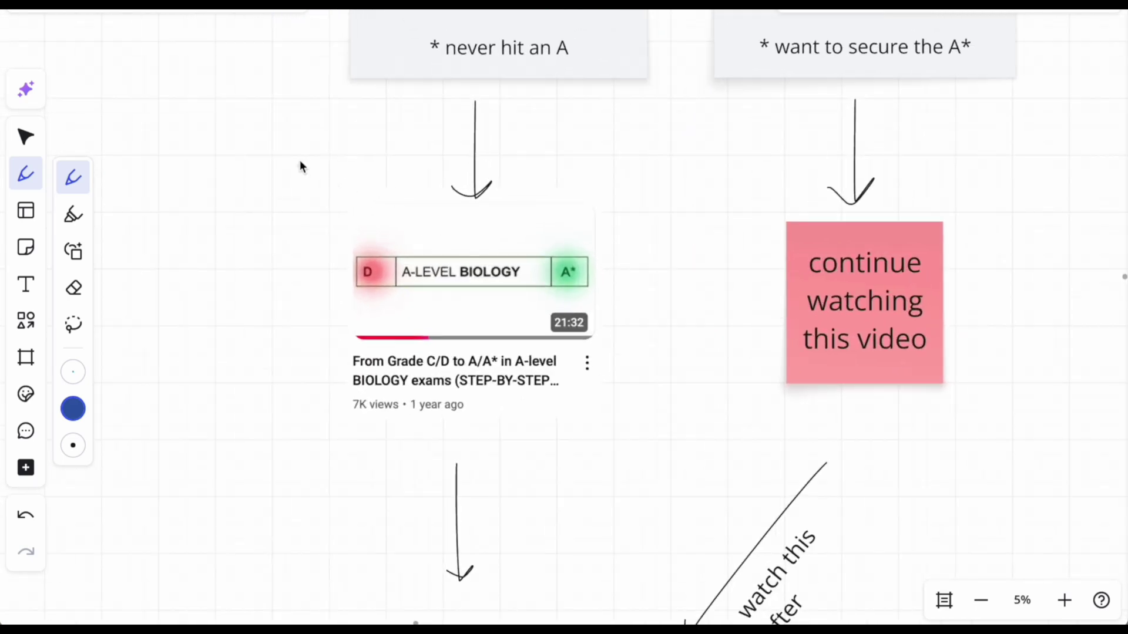
pyautogui.moveTo(302, 166)
pyautogui.mouseDown()
pyautogui.moveTo(321, 140)
pyautogui.moveTo(340, 154)
pyautogui.moveTo(408, 149)
pyautogui.moveTo(418, 176)
pyautogui.mouseUp()
pyautogui.moveTo(307, 216)
pyautogui.mouseDown()
pyautogui.moveTo(309, 194)
pyautogui.moveTo(372, 176)
pyautogui.moveTo(413, 206)
pyautogui.moveTo(429, 201)
pyautogui.mouseUp()
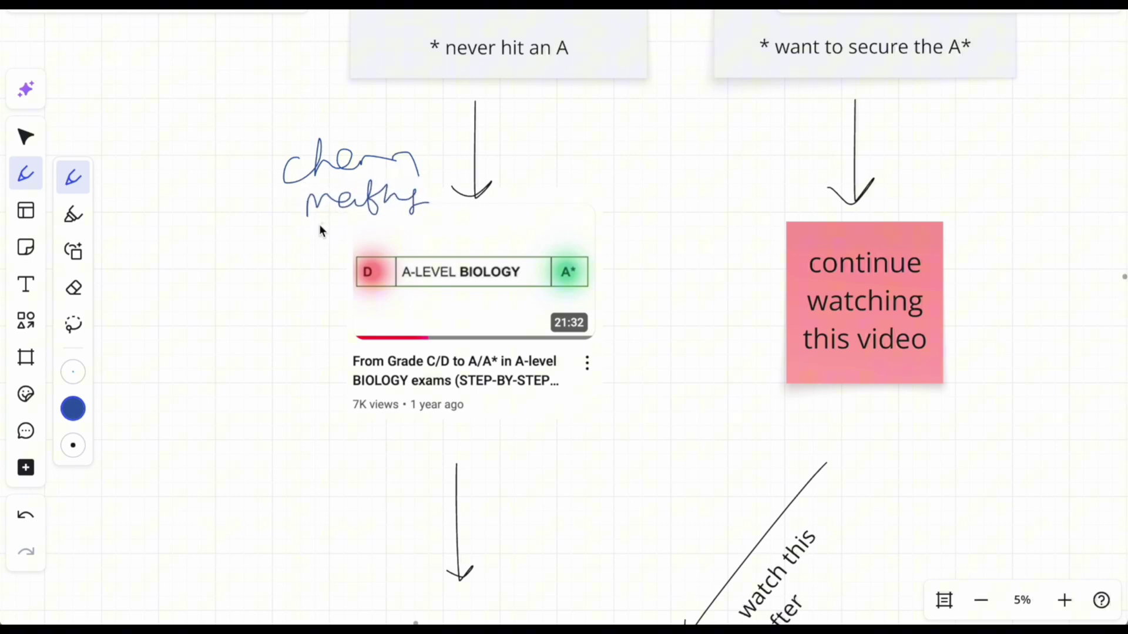
pyautogui.moveTo(280, 203); pyautogui.dragTo(291, 267)
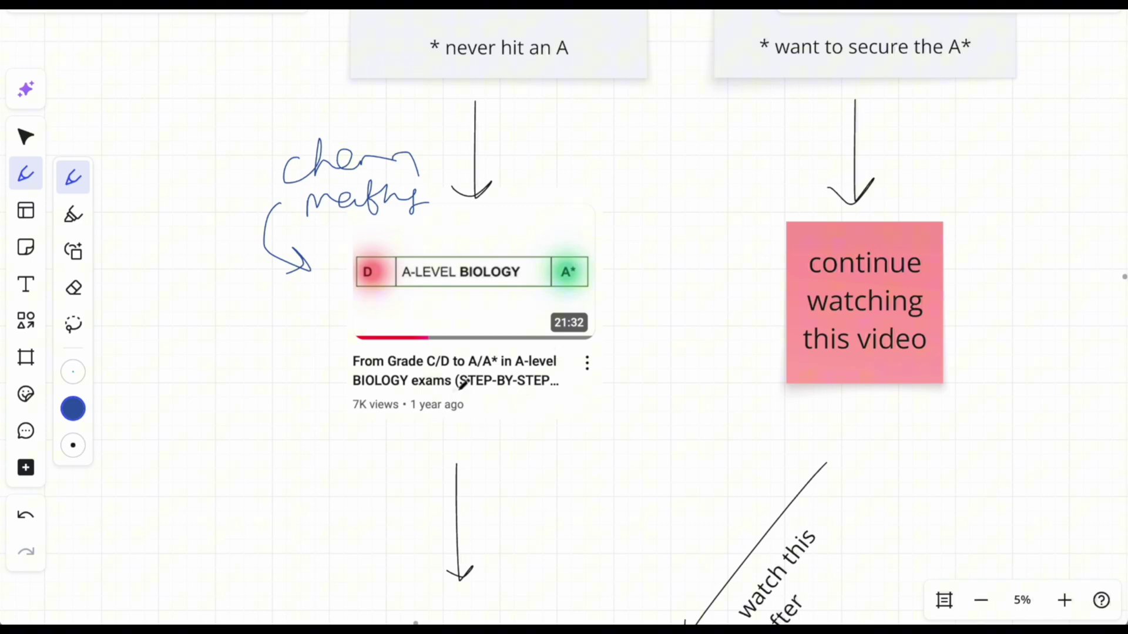
# Underline the first video's title and undo a stray stroke below its card
pyautogui.moveTo(452, 399); pyautogui.dragTo(562, 399)
pyautogui.scroll(-3, 503, 322)
pyautogui.scroll(2, 503, 321)
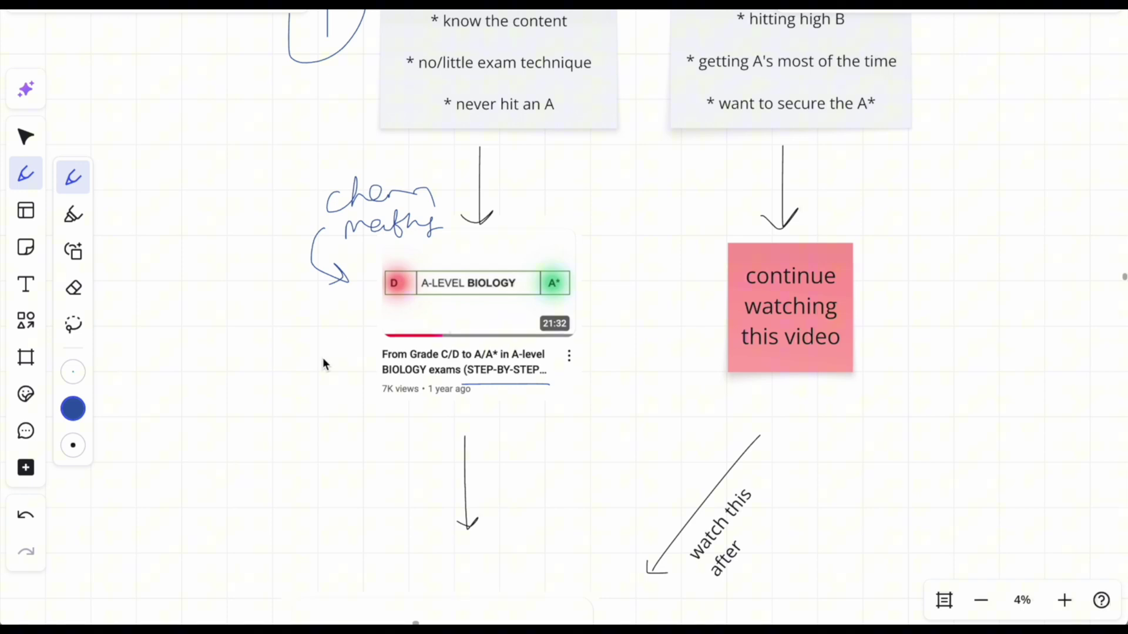
pyautogui.moveTo(372, 430); pyautogui.dragTo(348, 390)
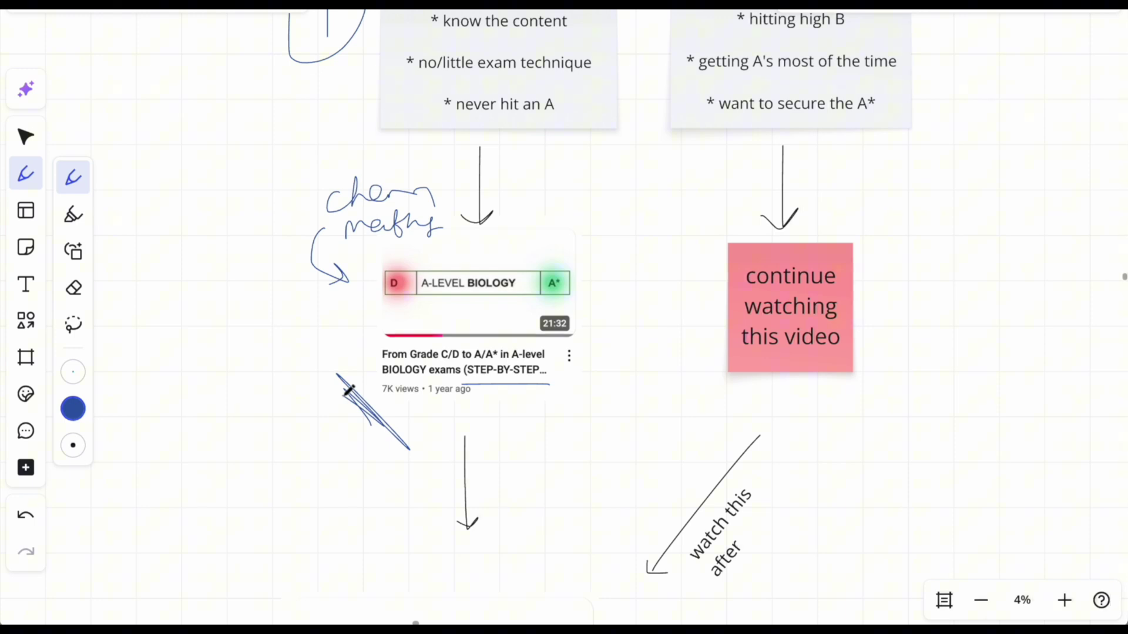
pyautogui.hotkey('ctrl', 'z')
# Try underlining the 'never hit an A' bullet, then undo it
pyautogui.scroll(-2, 356, 219)
pyautogui.scroll(3, 356, 219)
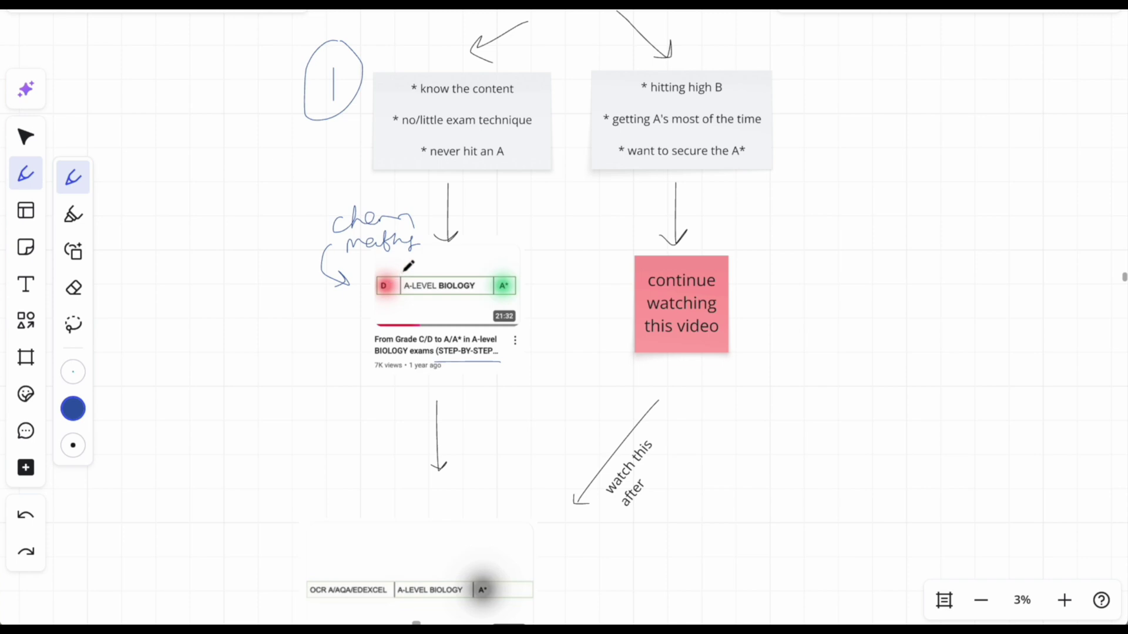
pyautogui.scroll(2, 406, 269)
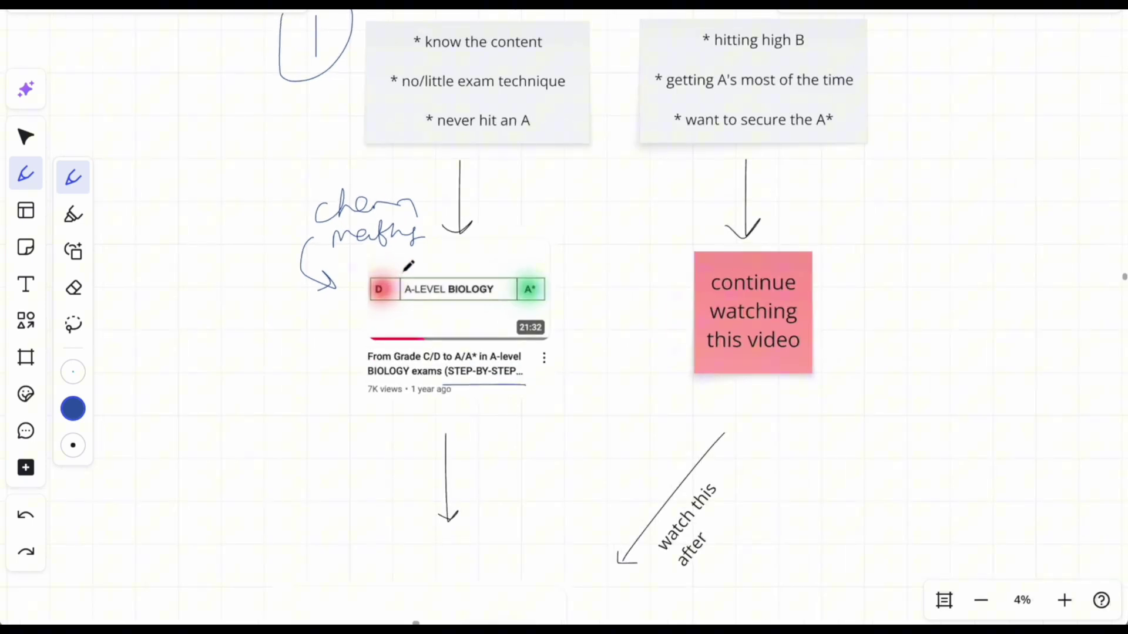
pyautogui.scroll(1, 409, 266)
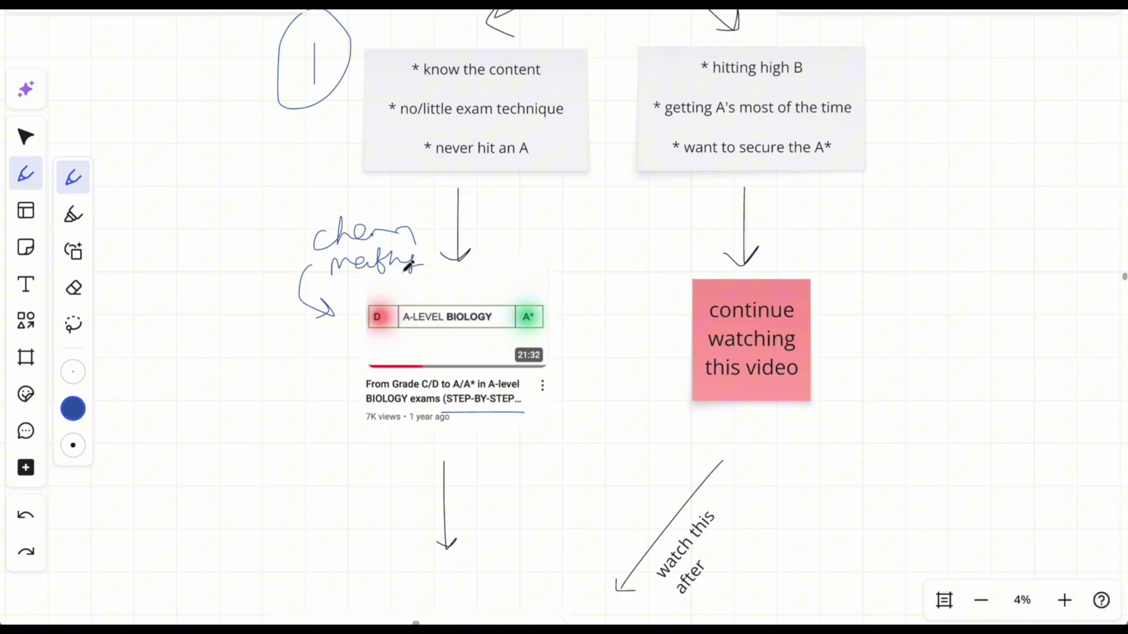
pyautogui.hscroll(2, 407, 267)
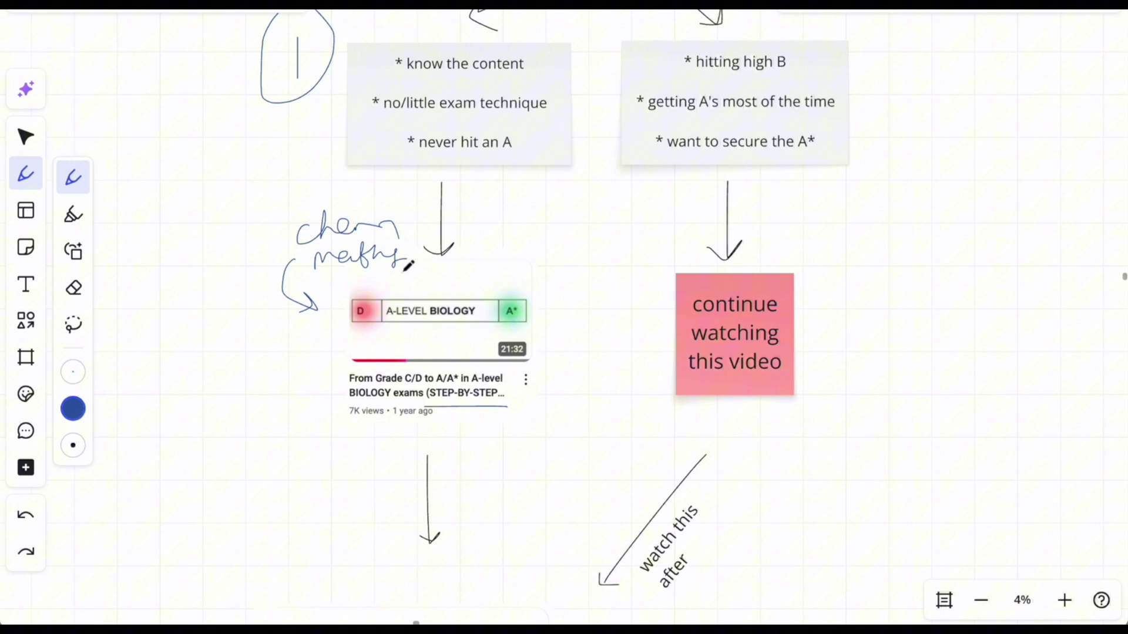
pyautogui.moveTo(401, 147); pyautogui.dragTo(463, 164)
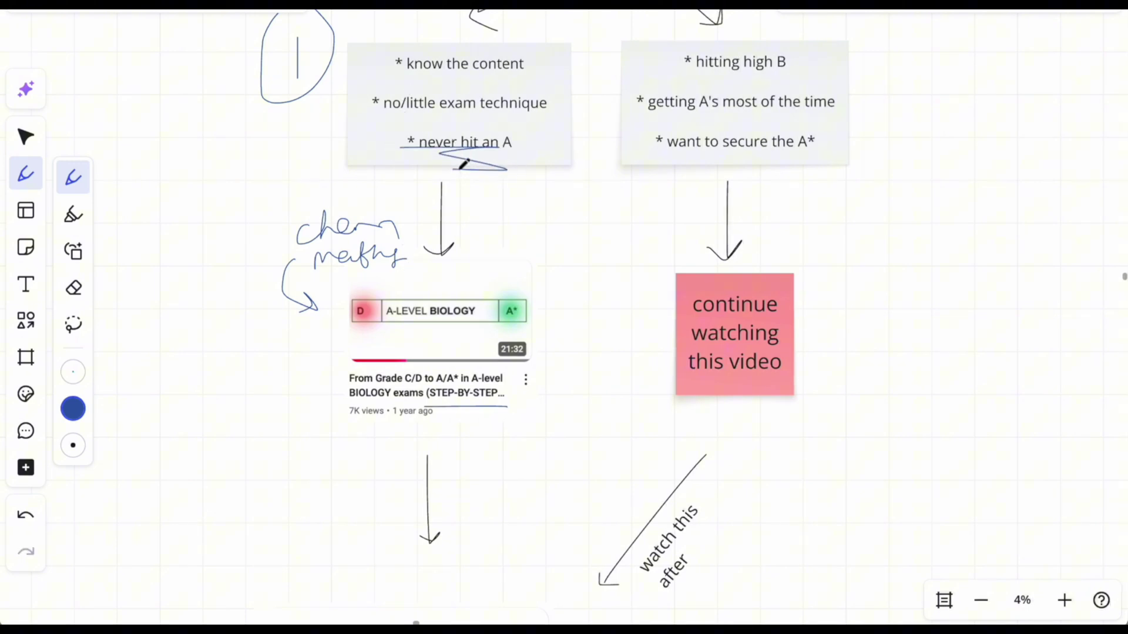
pyautogui.hotkey('ctrl', 'z')
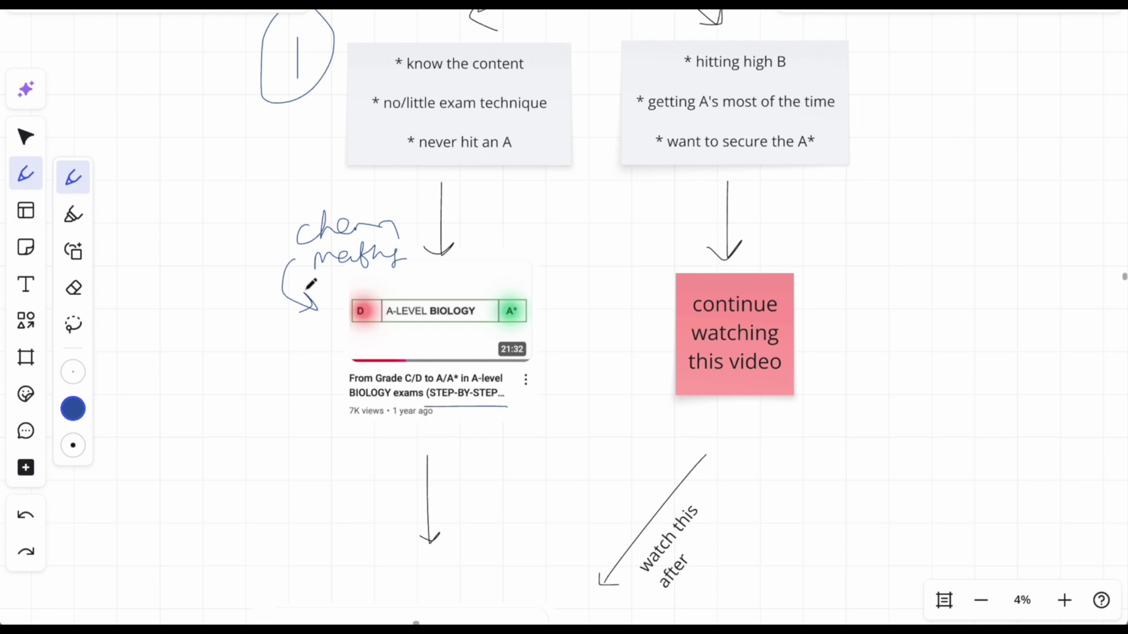
# Underline the second video's title
pyautogui.scroll(-6, 311, 284)
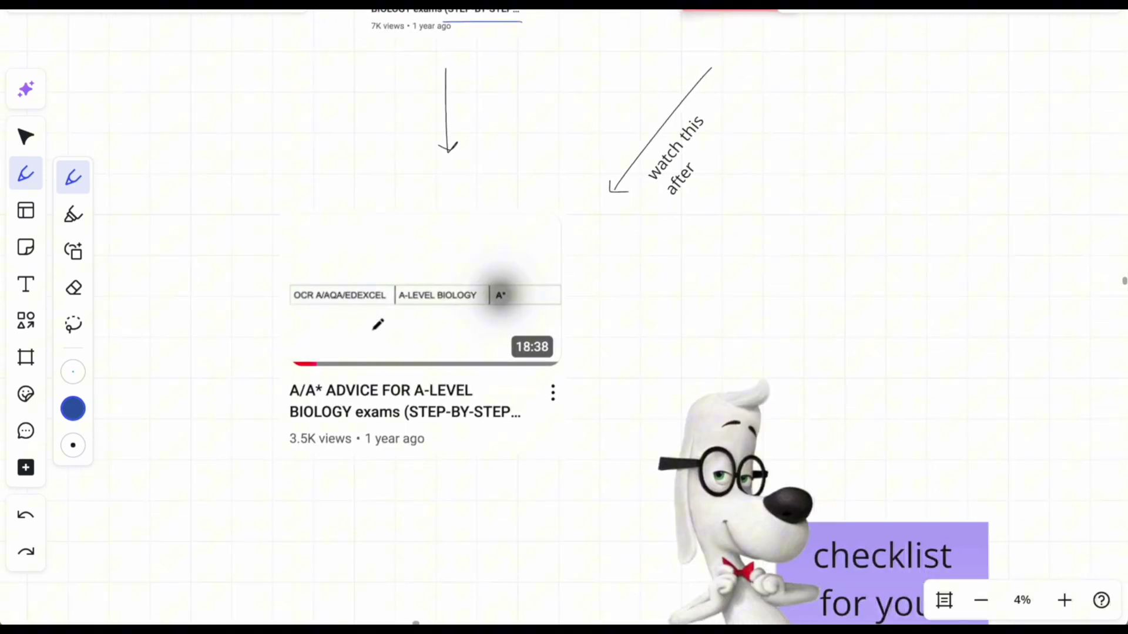
pyautogui.moveTo(268, 402); pyautogui.dragTo(407, 401)
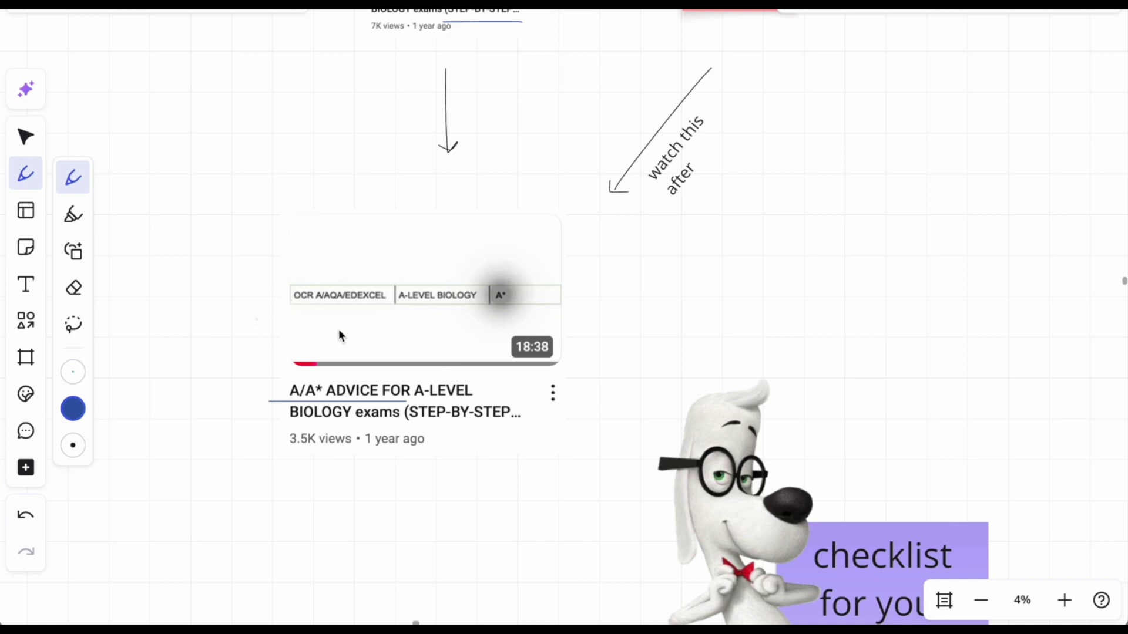
pyautogui.scroll(2, 395, 209)
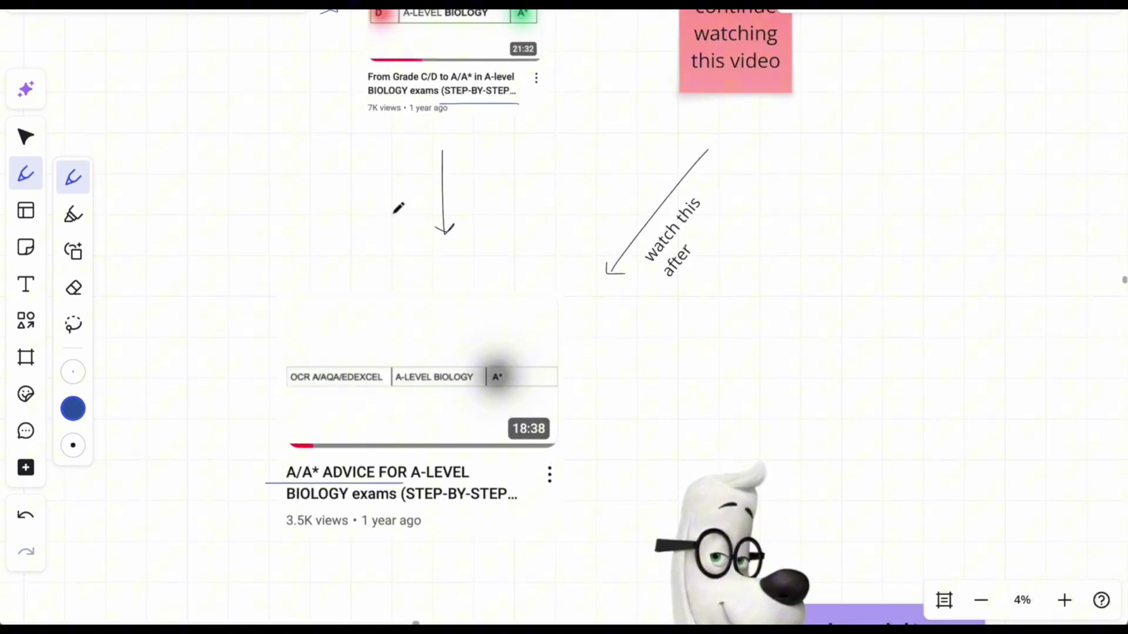
# Draw an upward stroke, circle a 1 by the top video card, and add a circled 2 beside the second video
pyautogui.moveTo(347, 320)
pyautogui.mouseDown()
pyautogui.moveTo(365, 302)
pyautogui.moveTo(323, 307)
pyautogui.moveTo(348, 126)
pyautogui.moveTo(329, 141)
pyautogui.moveTo(353, 130)
pyautogui.mouseUp()
pyautogui.moveTo(344, 46)
pyautogui.mouseDown()
pyautogui.moveTo(329, 94)
pyautogui.moveTo(352, 48)
pyautogui.mouseUp()
pyautogui.moveTo(241, 275)
pyautogui.mouseDown()
pyautogui.moveTo(235, 297)
pyautogui.moveTo(252, 297)
pyautogui.mouseUp()
pyautogui.moveTo(248, 237); pyautogui.dragTo(262, 206)
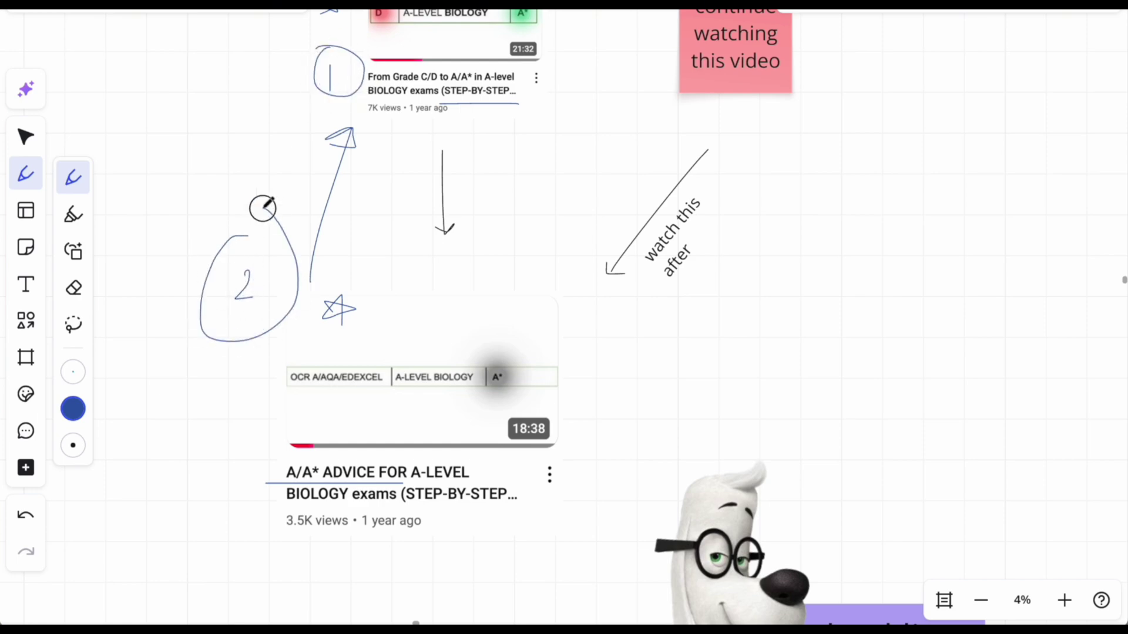
pyautogui.scroll(-2, 398, 292)
pyautogui.scroll(3, 398, 292)
pyautogui.scroll(-2, 611, 150)
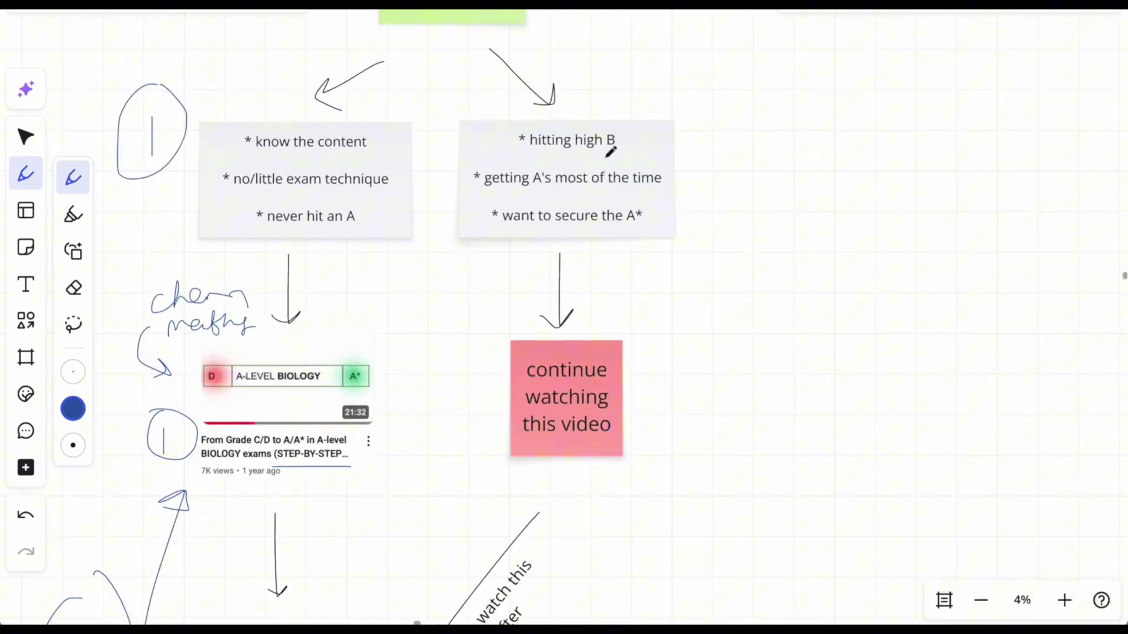
pyautogui.scroll(3, 611, 150)
pyautogui.scroll(2, 611, 152)
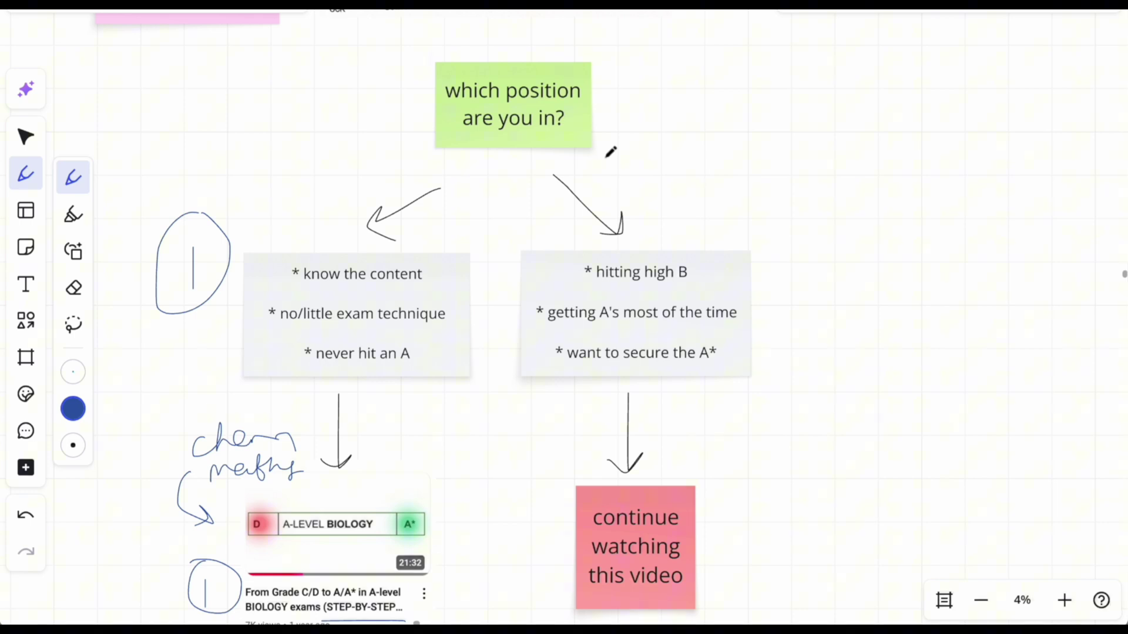
# Draw a circled 2 beside the right-hand 'hitting a high B' flowchart box
pyautogui.scroll(-3, 611, 153)
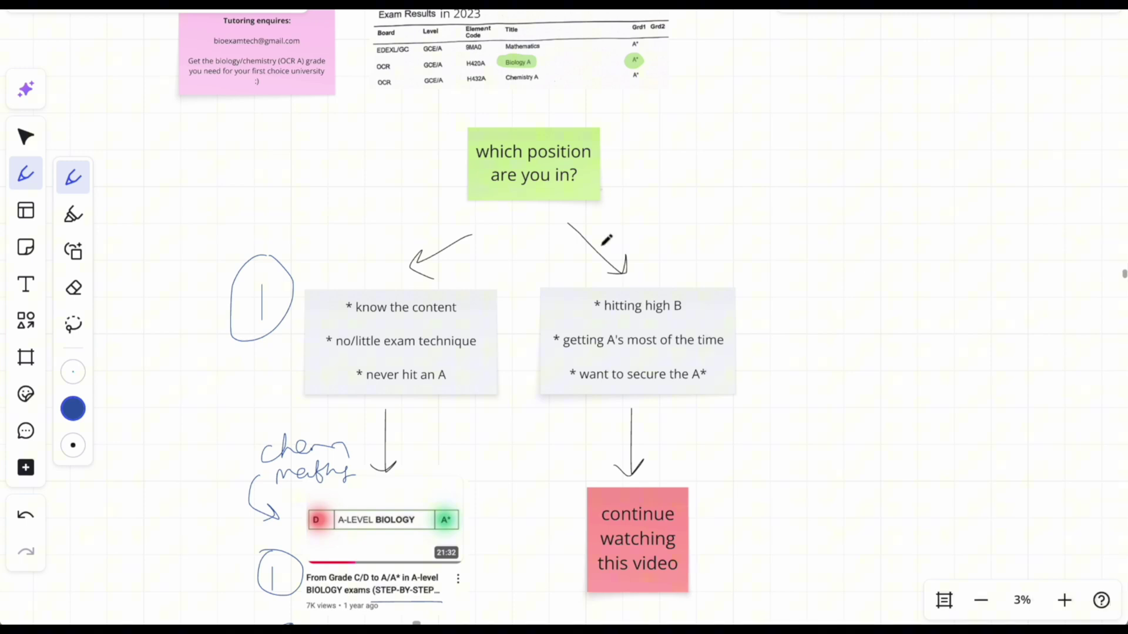
pyautogui.scroll(-5, 617, 345)
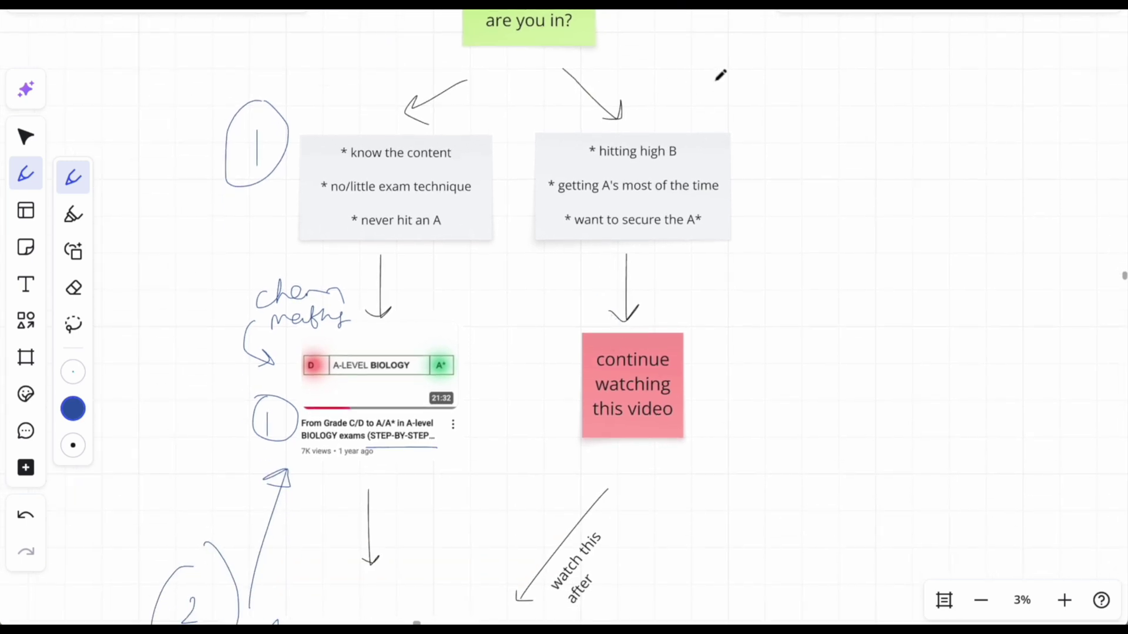
pyautogui.moveTo(710, 70)
pyautogui.mouseDown()
pyautogui.moveTo(704, 101)
pyautogui.moveTo(739, 100)
pyautogui.mouseUp()
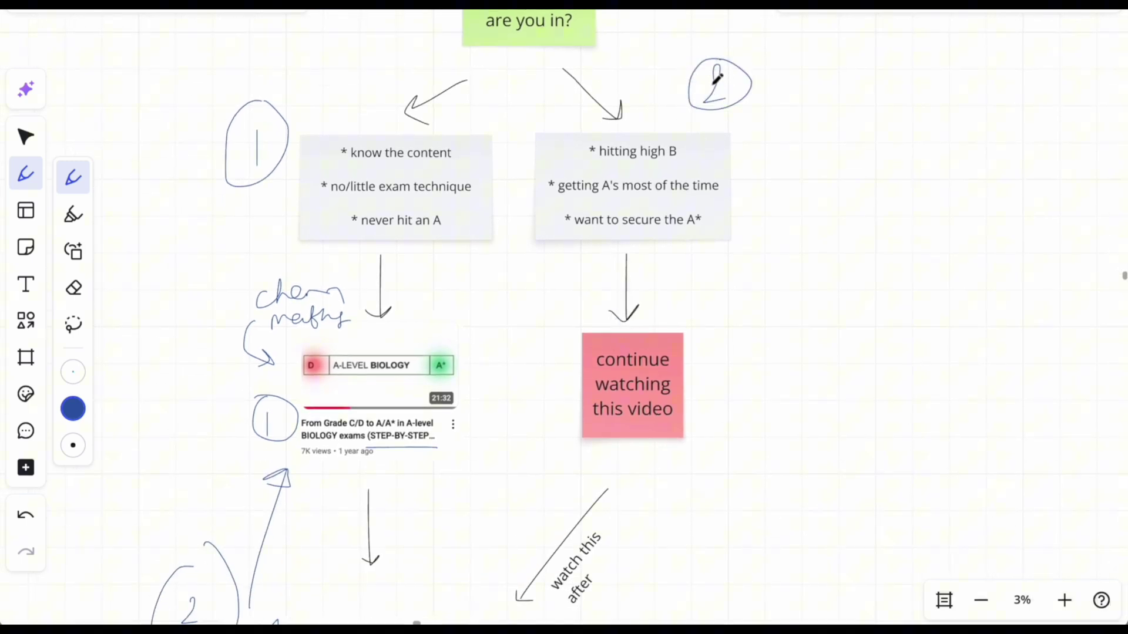
pyautogui.scroll(-8, 726, 266)
pyautogui.scroll(-3, 404, 383)
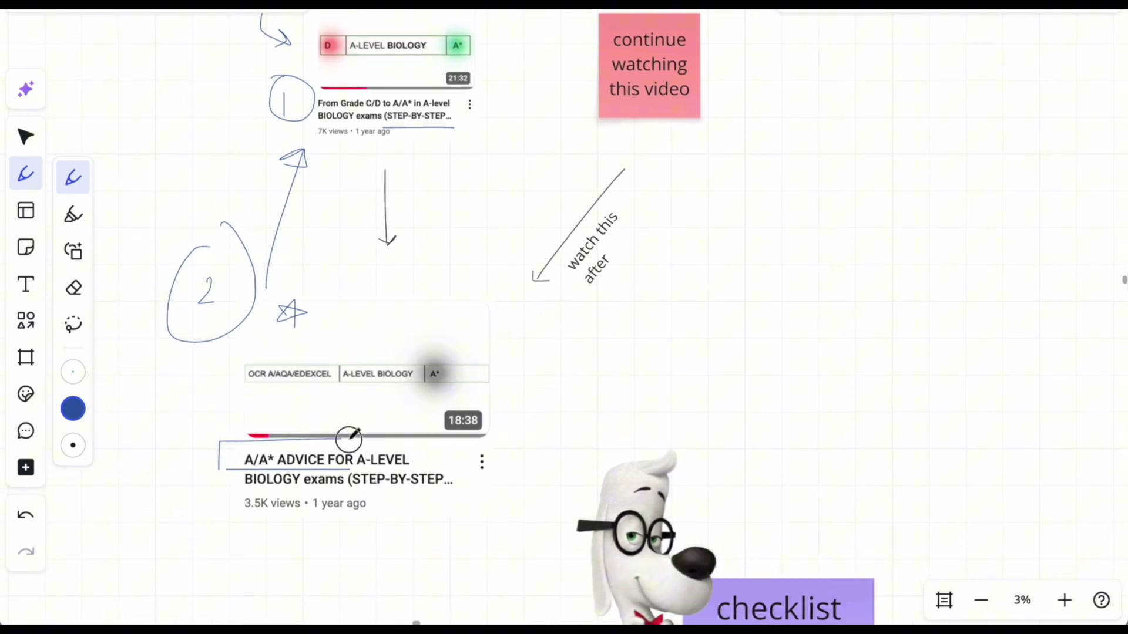
# Finish the pen box around the second video's title
pyautogui.moveTo(350, 434); pyautogui.dragTo(336, 470)
pyautogui.scroll(-5, 433, 460)
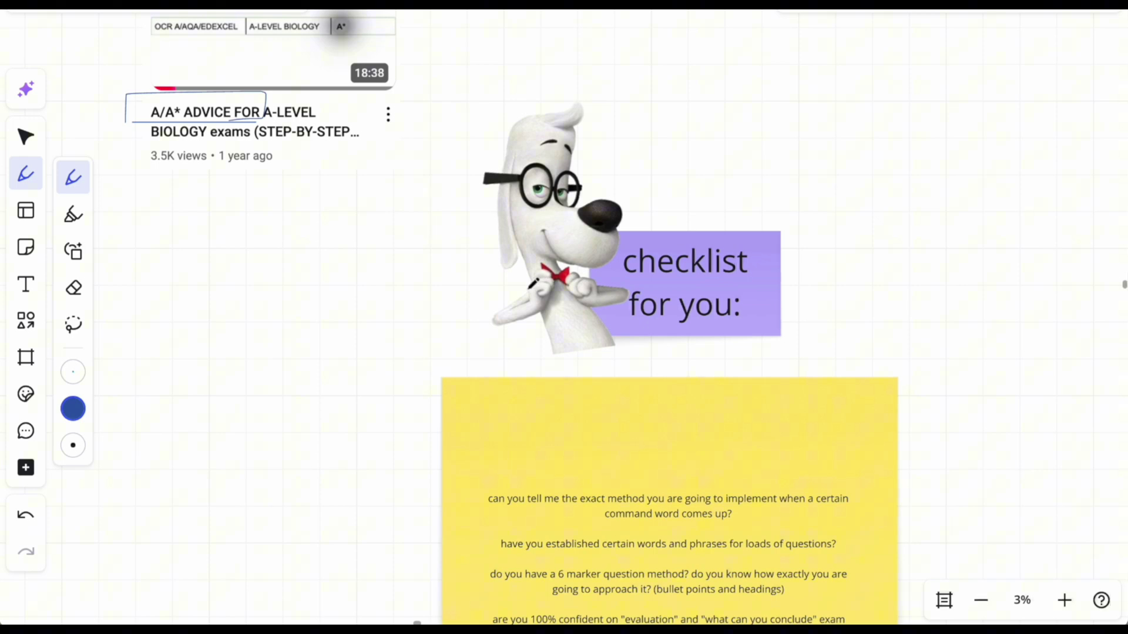
pyautogui.scroll(-4, 533, 284)
pyautogui.hscroll(2, 533, 285)
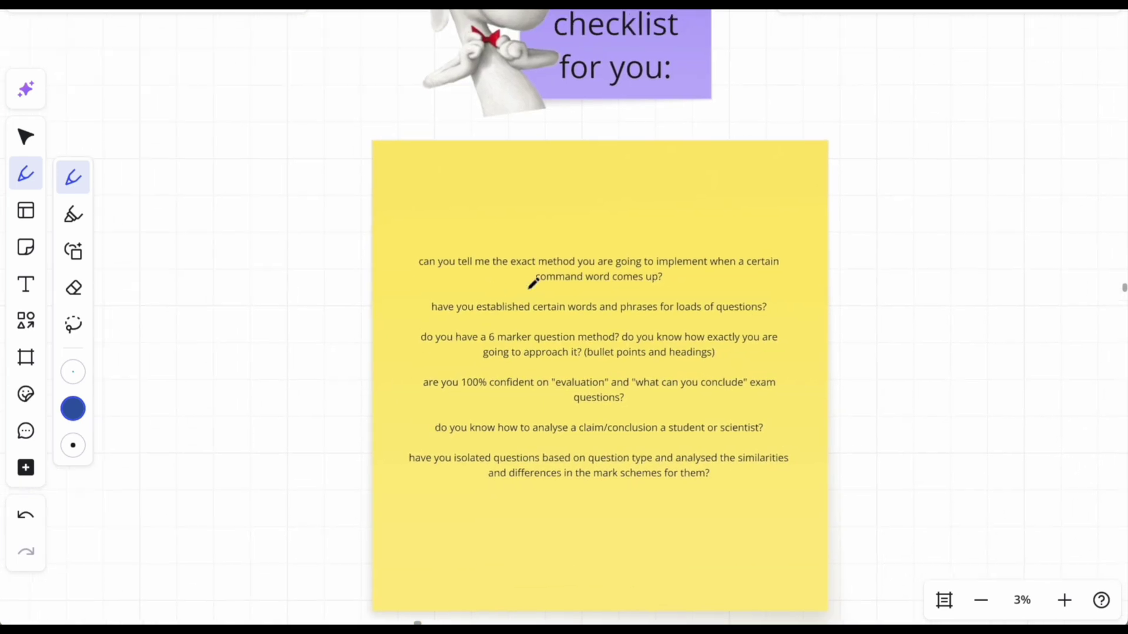
pyautogui.scroll(2, 533, 285)
pyautogui.hscroll(1, 532, 284)
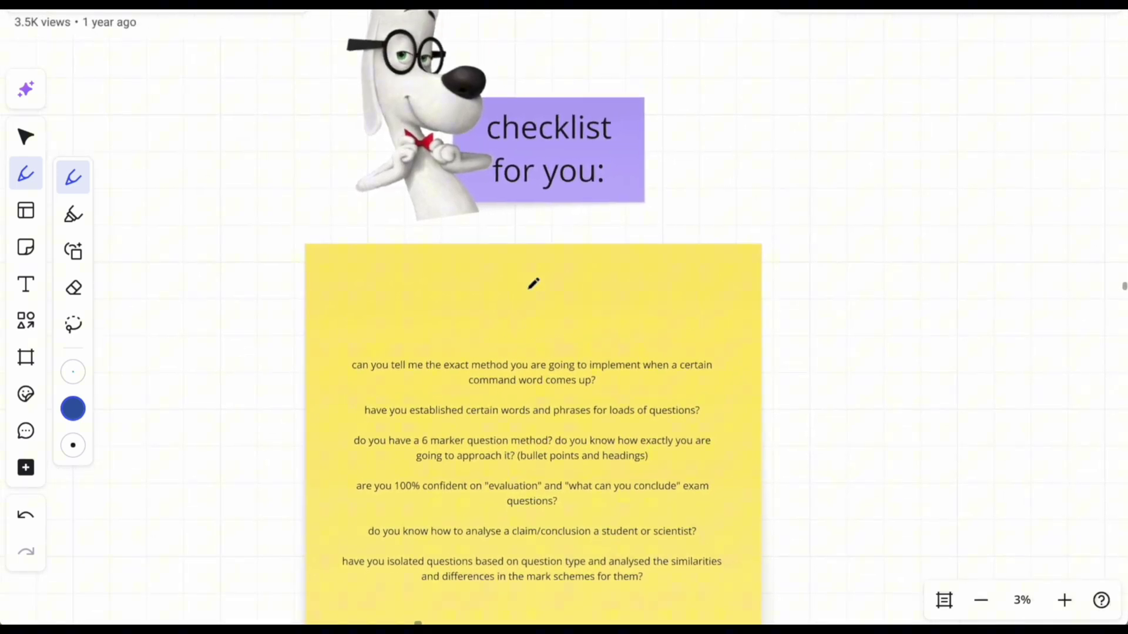
pyautogui.scroll(-1, 533, 284)
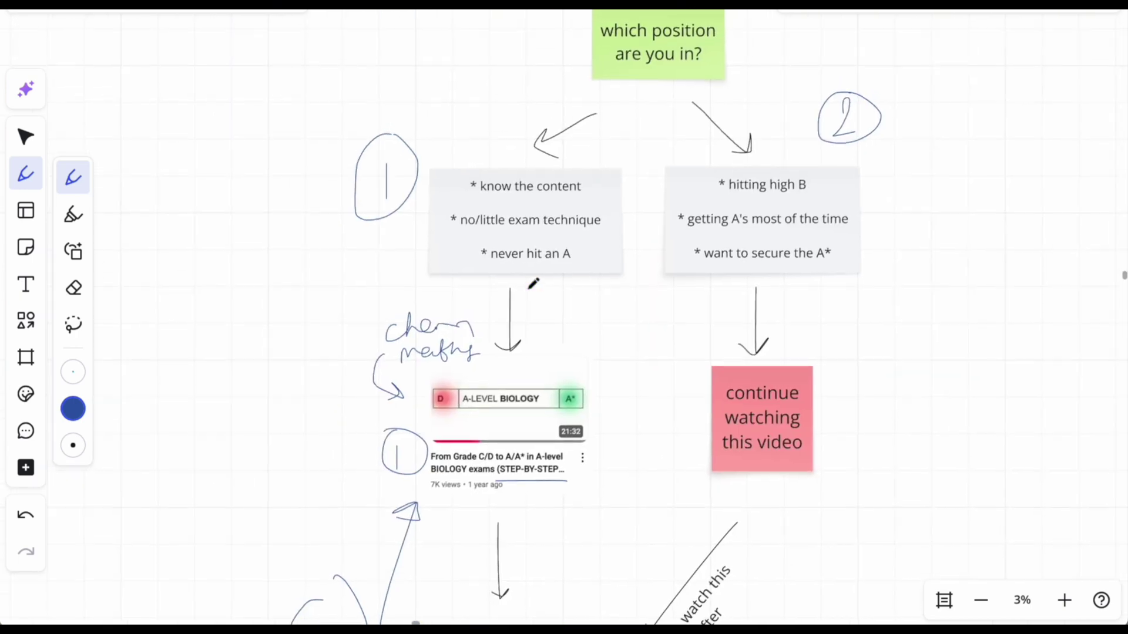
# Scroll to the yellow 'checklist for you:' note with its exam-prep questions
pyautogui.scroll(1, 533, 235)
pyautogui.scroll(-3, 476, 349)
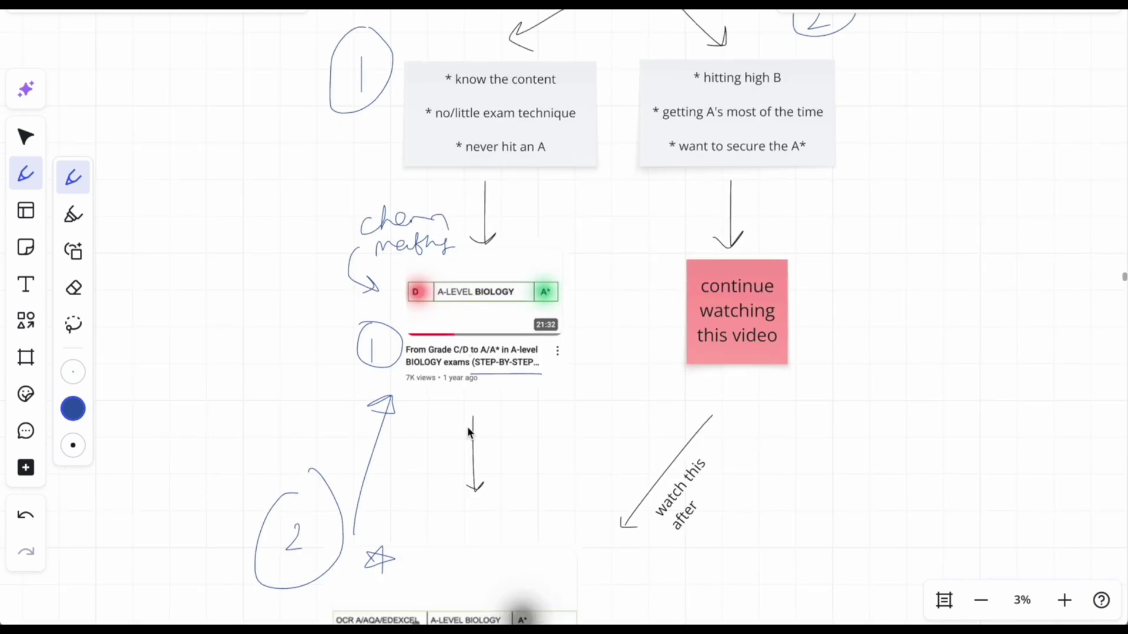
pyautogui.scroll(-10, 509, 300)
pyautogui.hscroll(5, 508, 301)
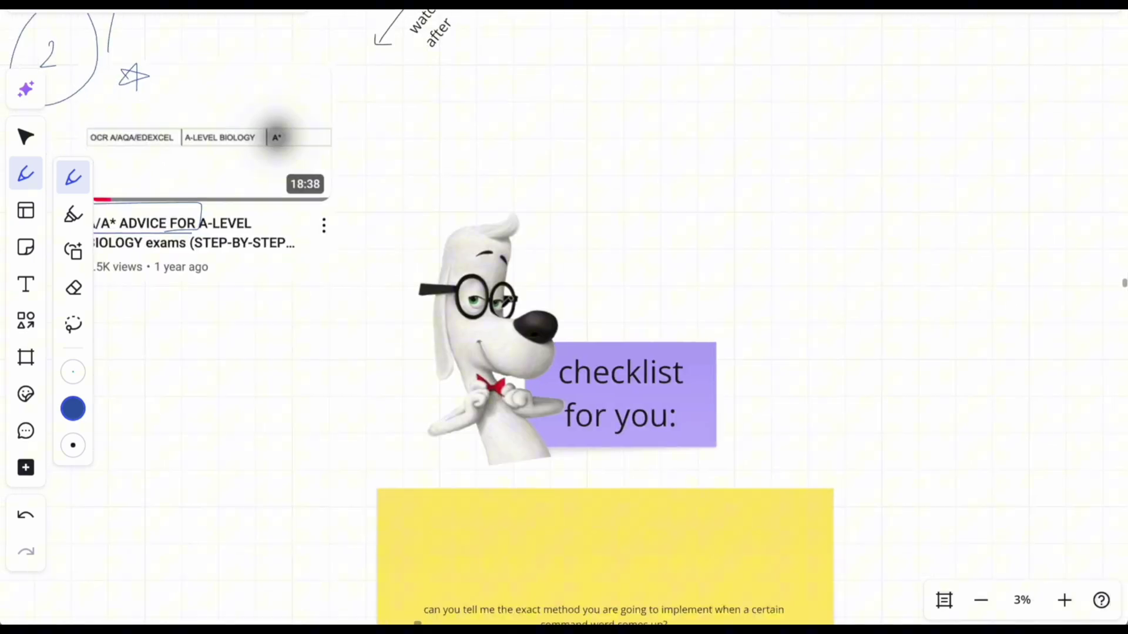
pyautogui.scroll(-8, 506, 301)
pyautogui.hscroll(2, 507, 301)
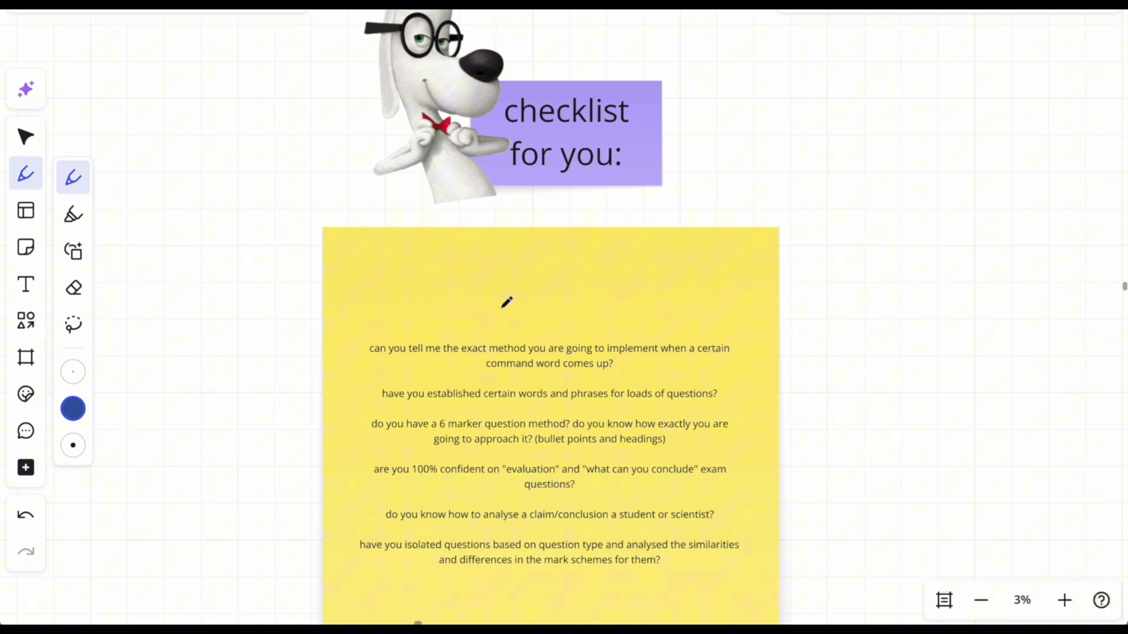
pyautogui.scroll(2, 506, 302)
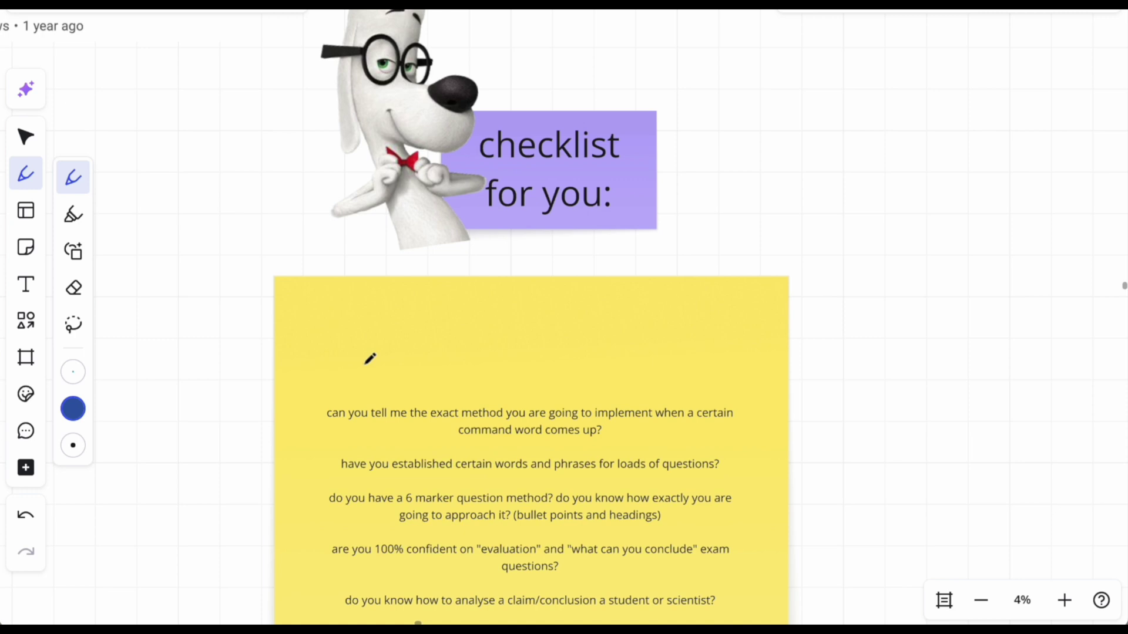
pyautogui.scroll(-2, 473, 382)
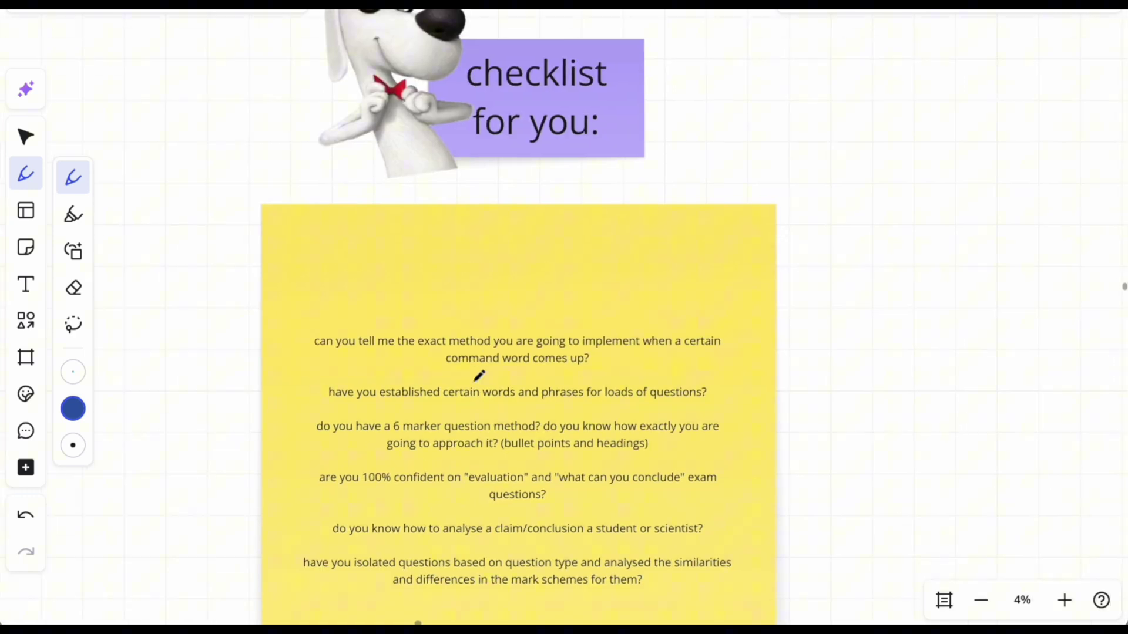
# Underline 'tell me the exact method' and sketch graph axes with a rising, levelling curve
pyautogui.moveTo(362, 348); pyautogui.dragTo(521, 352)
pyautogui.moveTo(453, 230)
pyautogui.mouseDown()
pyautogui.moveTo(453, 284)
pyautogui.moveTo(555, 295)
pyautogui.mouseUp()
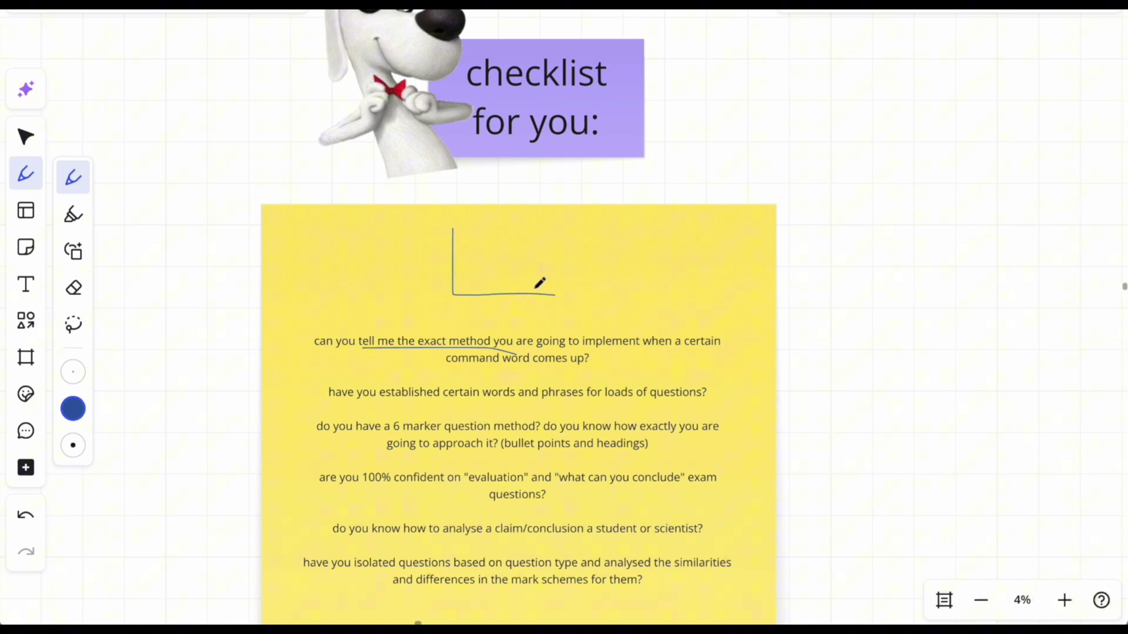
pyautogui.click(462, 276)
pyautogui.moveTo(464, 272); pyautogui.dragTo(457, 278)
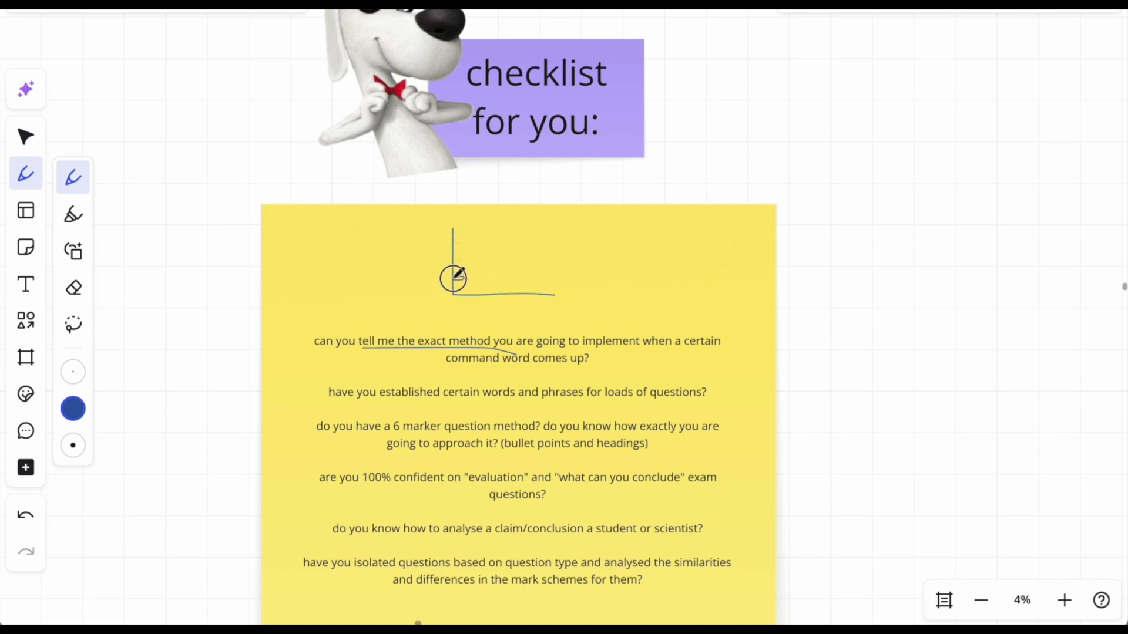
pyautogui.click(549, 272)
pyautogui.click(505, 234)
pyautogui.moveTo(472, 265)
pyautogui.mouseDown()
pyautogui.moveTo(475, 237)
pyautogui.moveTo(486, 255)
pyautogui.moveTo(532, 246)
pyautogui.mouseUp()
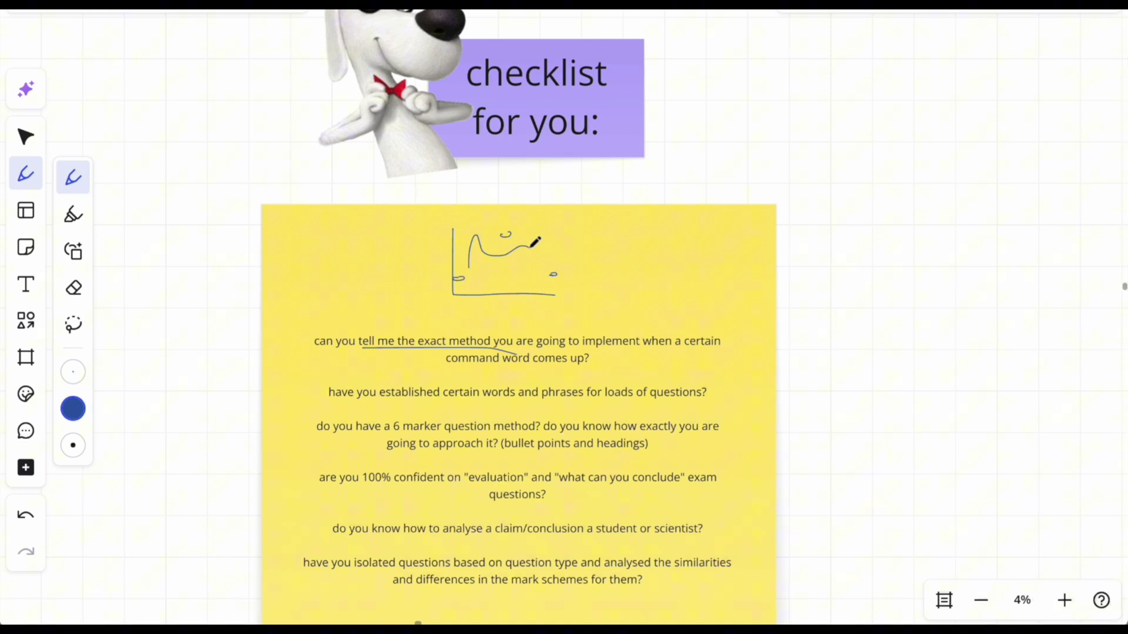
# Draw a rising arrow beside the graph and begin writing 'Explain' right of the note
pyautogui.moveTo(630, 311)
pyautogui.mouseDown()
pyautogui.moveTo(718, 230)
pyautogui.moveTo(703, 231)
pyautogui.moveTo(719, 230)
pyautogui.mouseUp()
pyautogui.hscroll(2, 722, 225)
pyautogui.scroll(1, 723, 225)
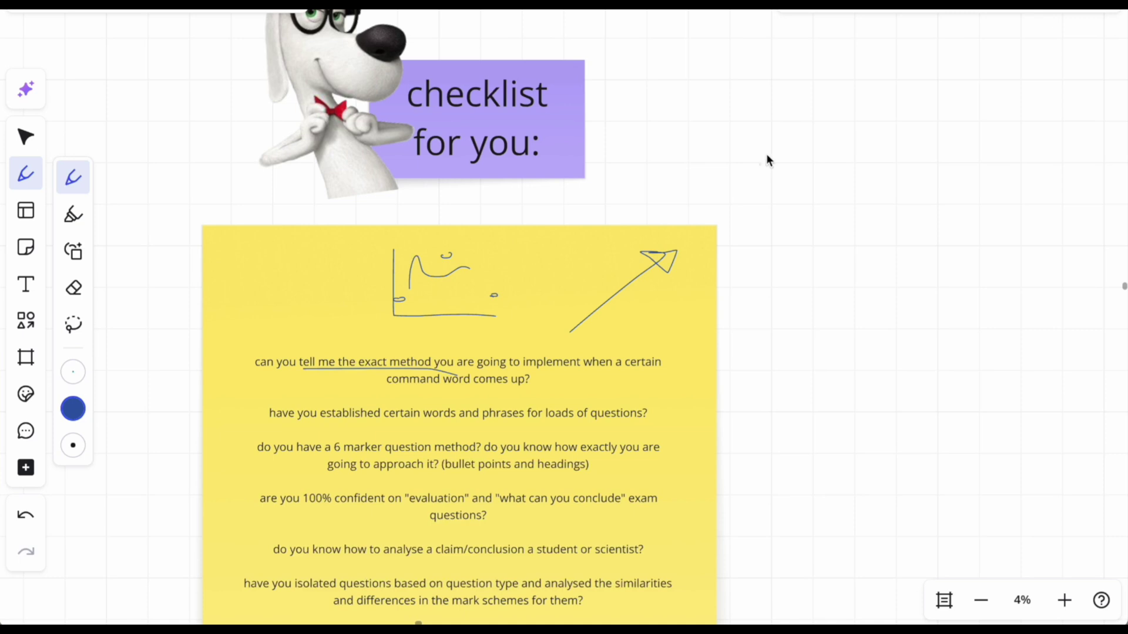
pyautogui.moveTo(763, 154)
pyautogui.mouseDown()
pyautogui.moveTo(753, 179)
pyautogui.moveTo(777, 164)
pyautogui.moveTo(800, 174)
pyautogui.moveTo(829, 161)
pyautogui.moveTo(863, 166)
pyautogui.moveTo(807, 269)
pyautogui.mouseUp()
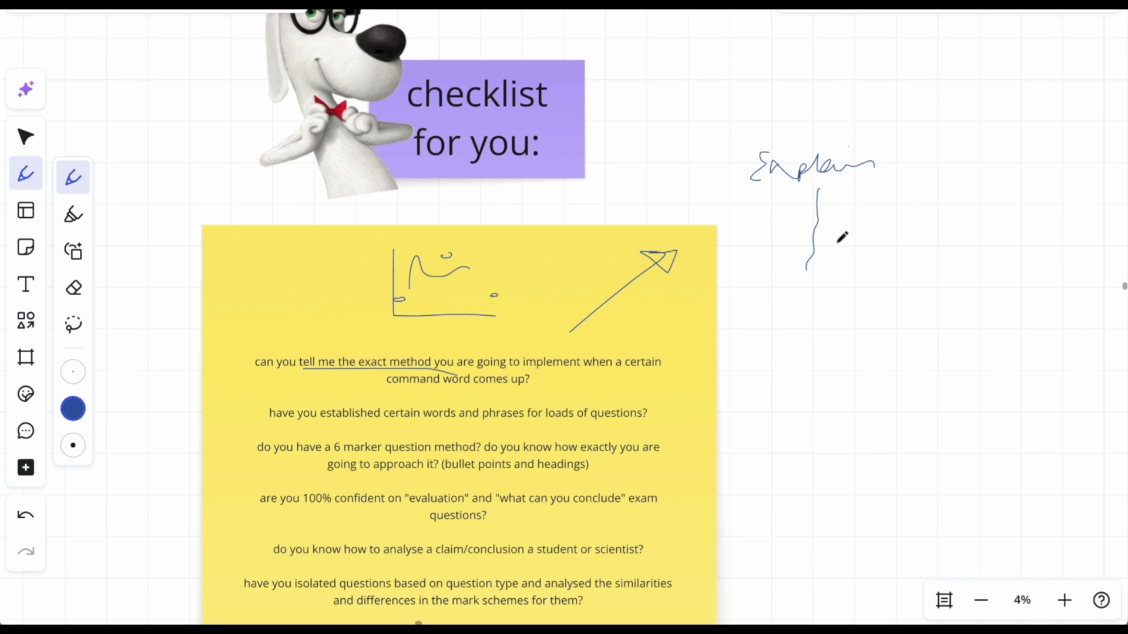
# Underline 'have you established certain' and 'for loads of questions?' in the second question
pyautogui.scroll(-3, 705, 302)
pyautogui.moveTo(285, 327); pyautogui.dragTo(413, 327)
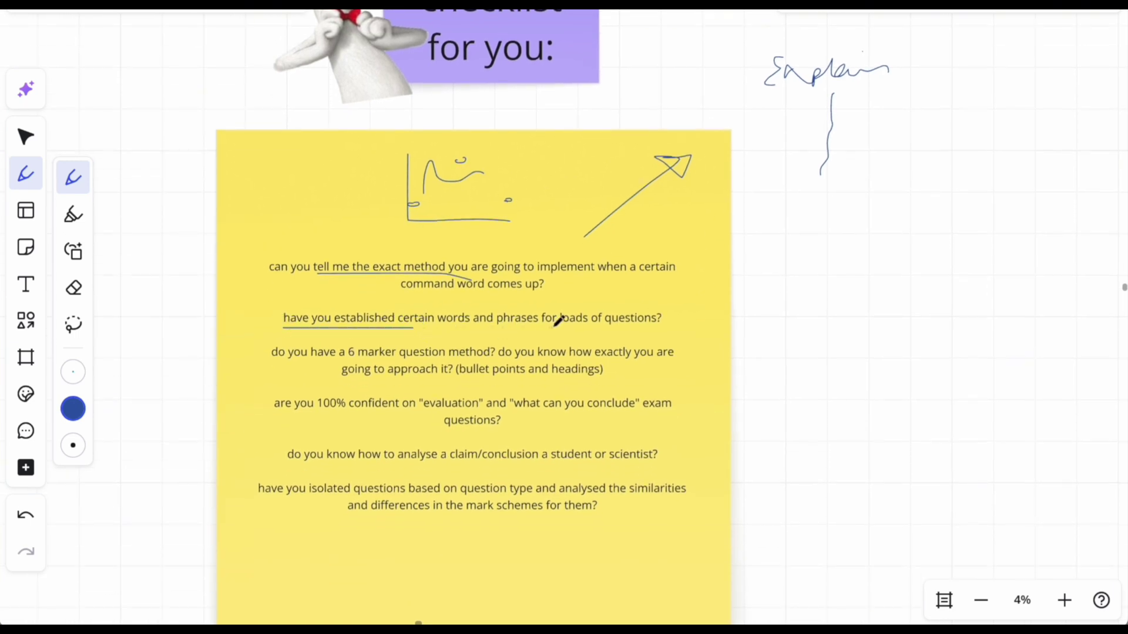
pyautogui.moveTo(539, 326); pyautogui.dragTo(663, 326)
pyautogui.scroll(5, 516, 319)
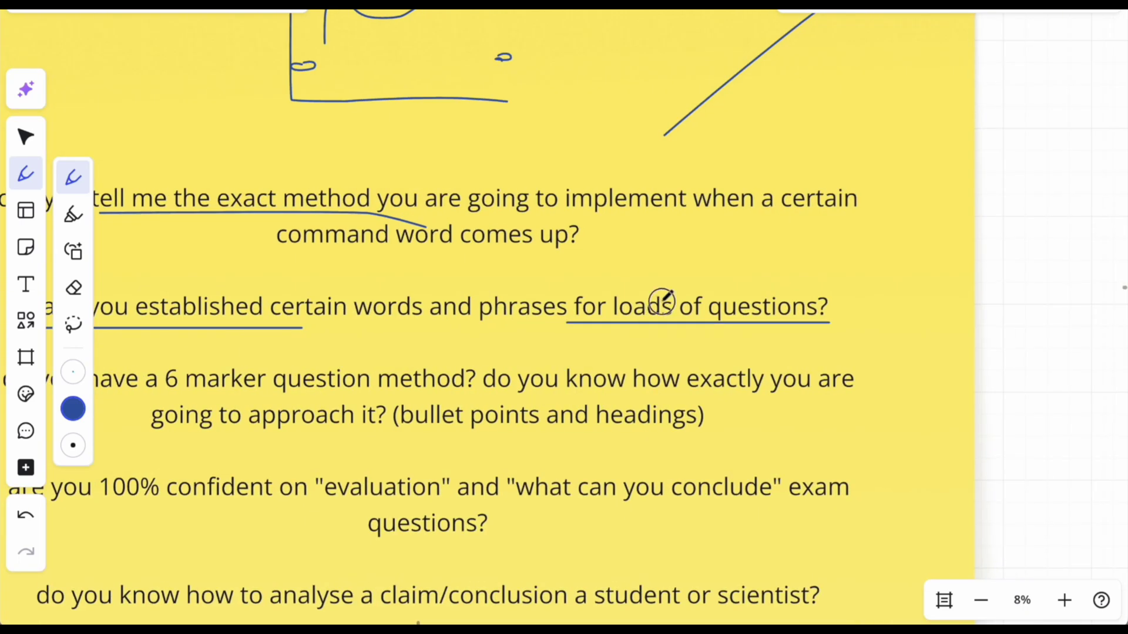
pyautogui.scroll(-3, 667, 297)
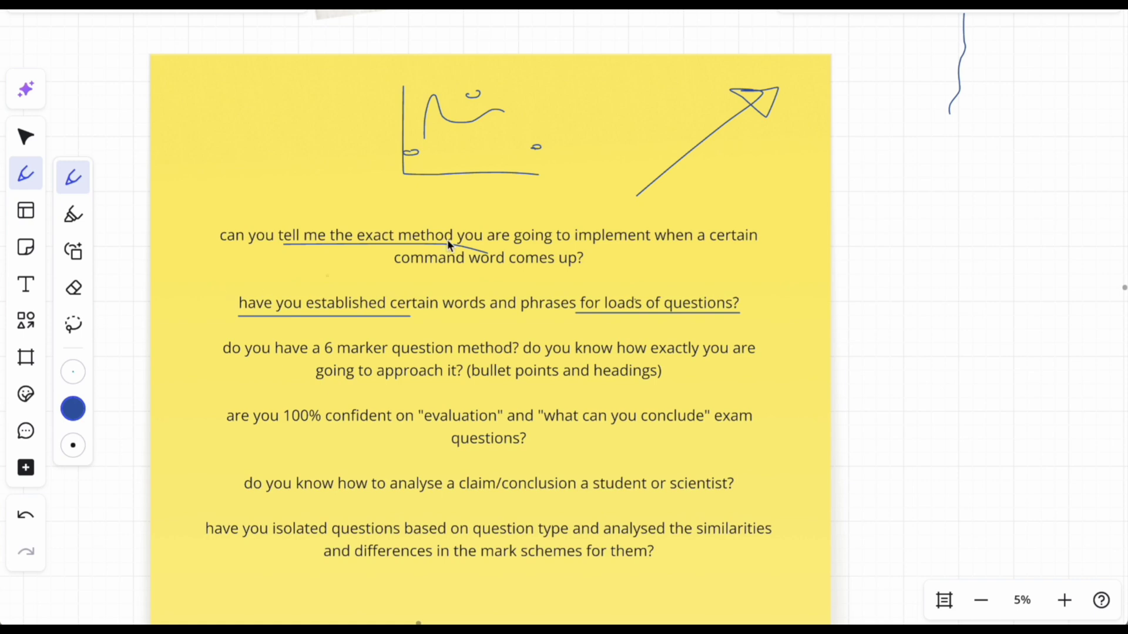
# Finish the handwritten note at the note's right edge and underline 'box and headings' and 'bullet points'
pyautogui.moveTo(804, 215)
pyautogui.mouseDown()
pyautogui.moveTo(817, 234)
pyautogui.moveTo(805, 215)
pyautogui.mouseUp()
pyautogui.moveTo(809, 210)
pyautogui.mouseDown()
pyautogui.moveTo(805, 231)
pyautogui.moveTo(910, 261)
pyautogui.mouseUp()
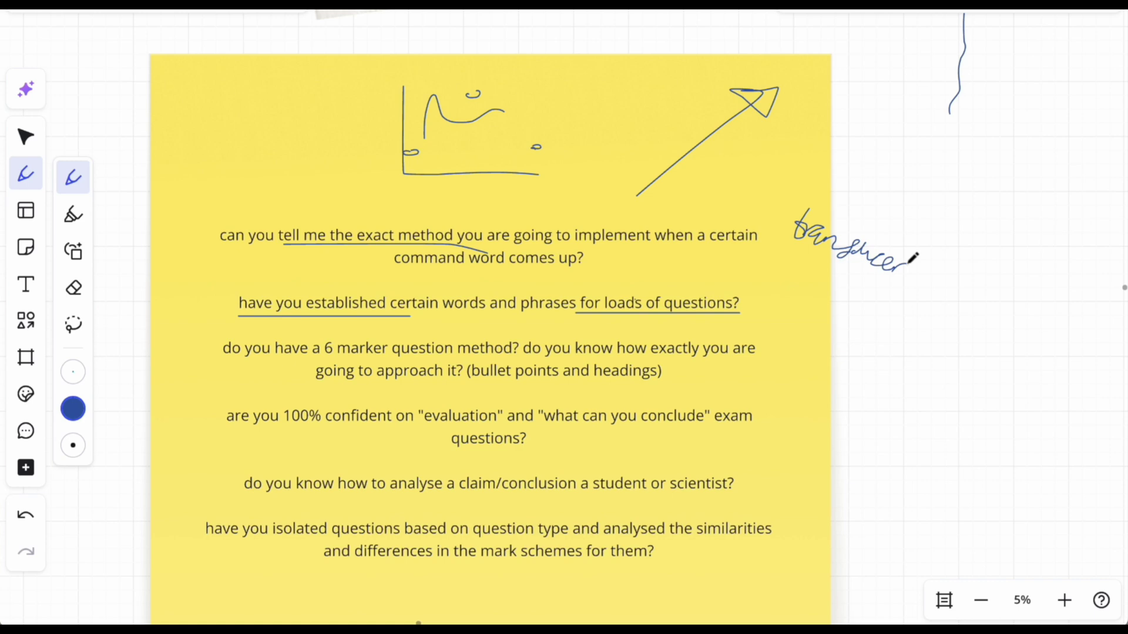
pyautogui.scroll(-2, 622, 327)
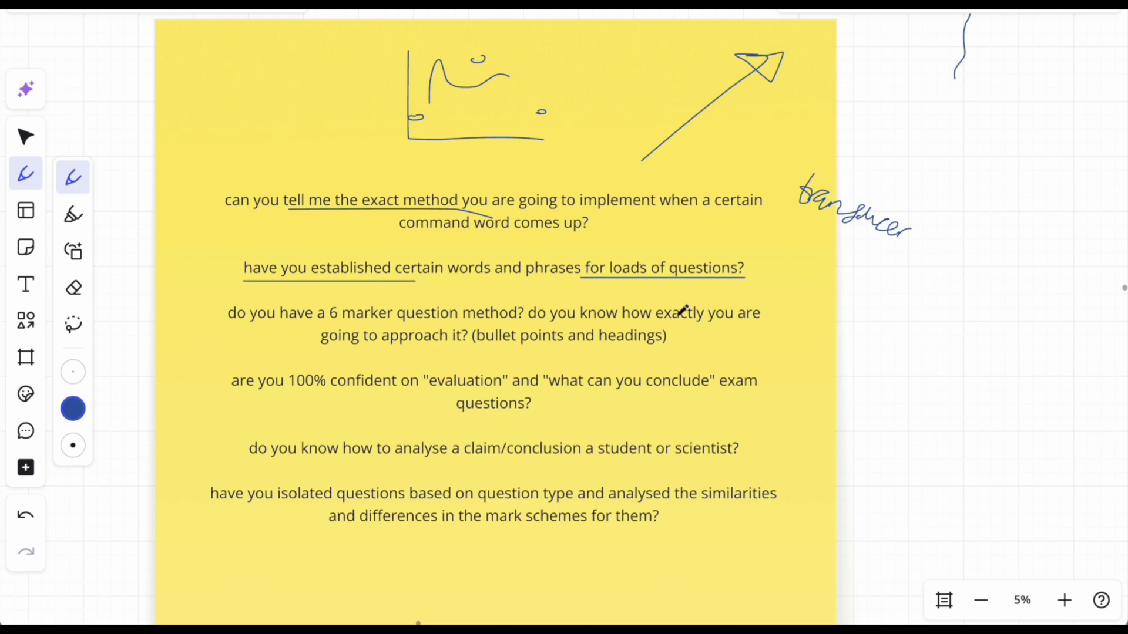
pyautogui.click(650, 341)
pyautogui.moveTo(650, 341)
pyautogui.mouseDown()
pyautogui.moveTo(589, 319)
pyautogui.moveTo(657, 343)
pyautogui.mouseUp()
pyautogui.moveTo(483, 343); pyautogui.dragTo(543, 344)
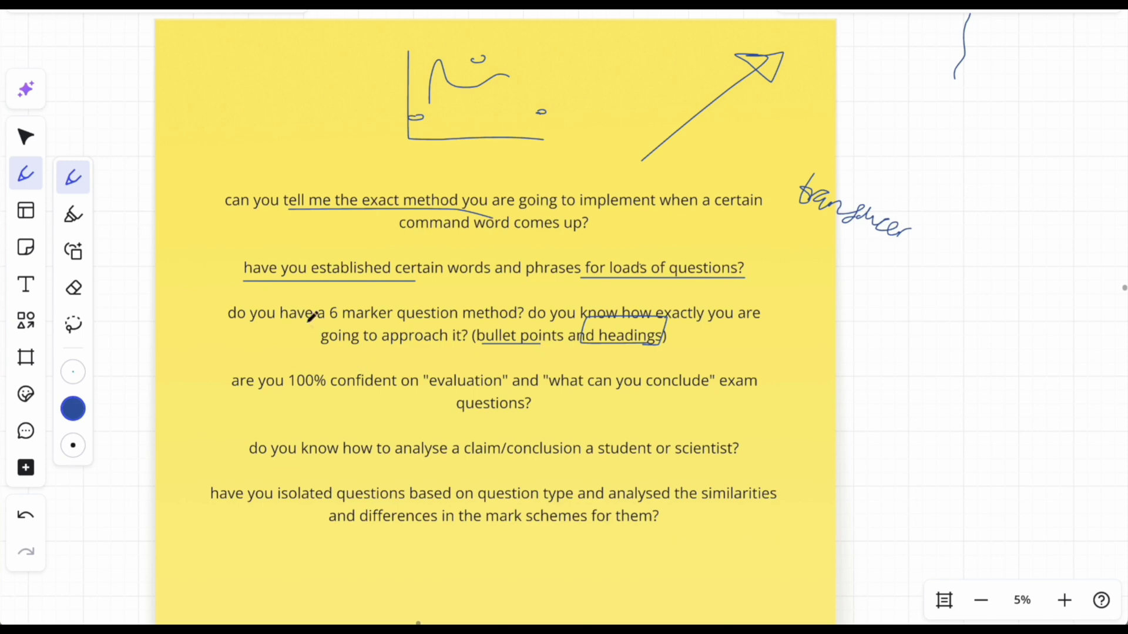
# Underline 'a 6 marker question method' and draw two arrows from it up toward the note's top
pyautogui.moveTo(303, 321); pyautogui.dragTo(506, 323)
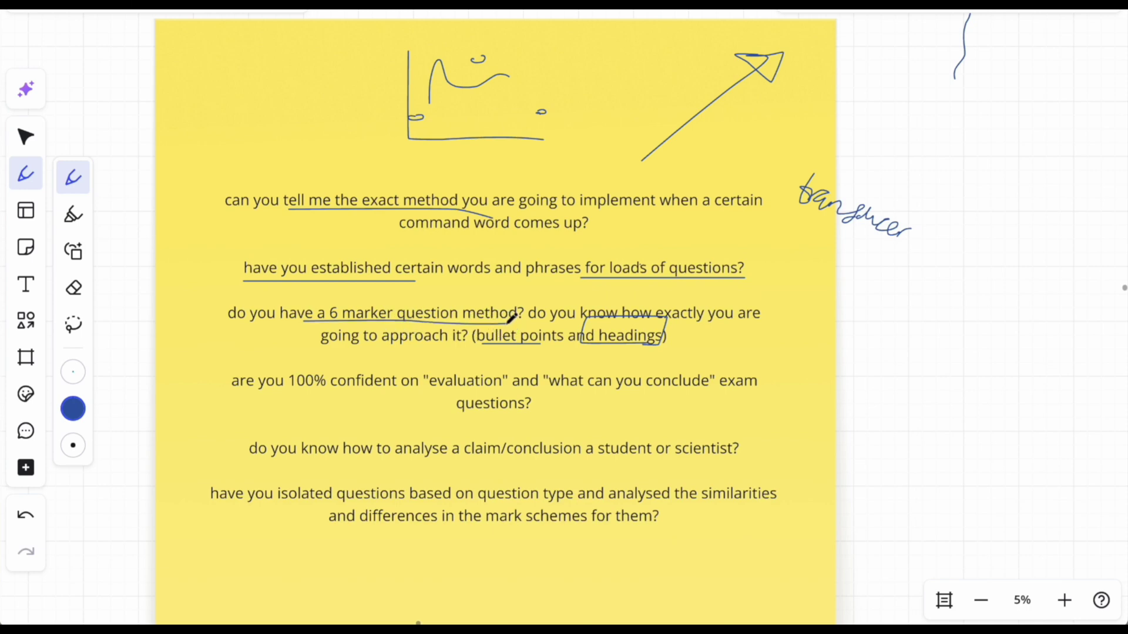
pyautogui.moveTo(263, 316)
pyautogui.mouseDown()
pyautogui.moveTo(217, 285)
pyautogui.moveTo(159, 206)
pyautogui.mouseUp()
pyautogui.moveTo(243, 290)
pyautogui.mouseDown()
pyautogui.moveTo(231, 135)
pyautogui.moveTo(237, 148)
pyautogui.mouseUp()
pyautogui.hscroll(-2, 242, 146)
pyautogui.scroll(1, 242, 146)
# Write 'Practical' left of the note, sketch a beaker beside it, and add an arrow pointing to it
pyautogui.hscroll(-1, 242, 146)
pyautogui.moveTo(167, 198)
pyautogui.mouseDown()
pyautogui.moveTo(167, 151)
pyautogui.moveTo(182, 170)
pyautogui.moveTo(216, 151)
pyautogui.moveTo(225, 168)
pyautogui.moveTo(258, 160)
pyautogui.mouseUp()
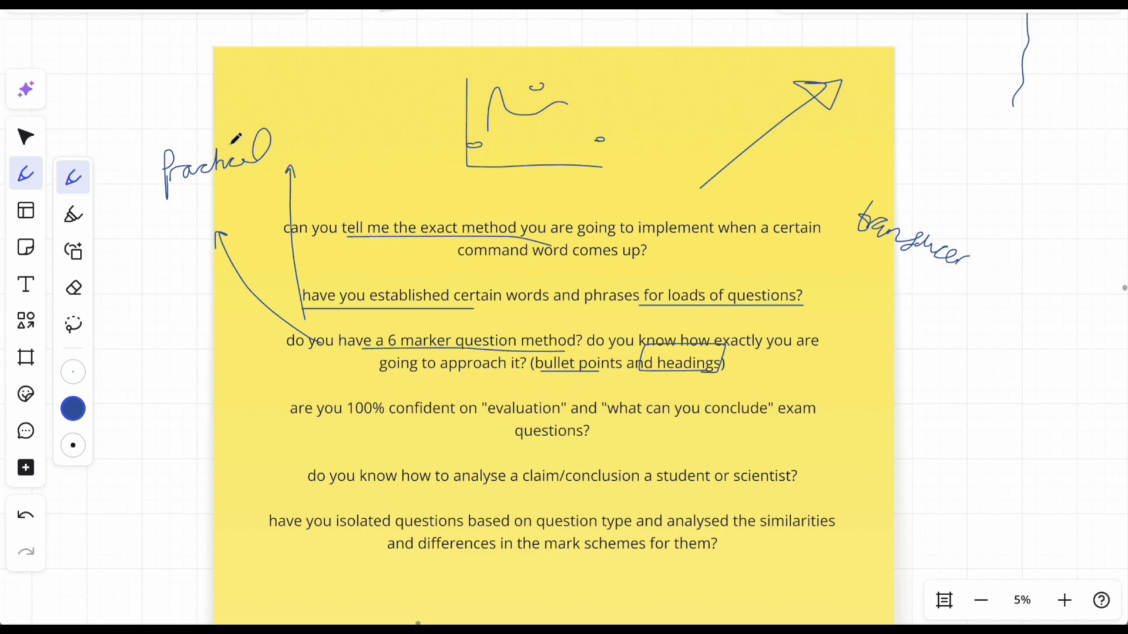
pyautogui.moveTo(335, 151)
pyautogui.mouseDown()
pyautogui.moveTo(378, 126)
pyautogui.moveTo(345, 169)
pyautogui.moveTo(348, 159)
pyautogui.mouseUp()
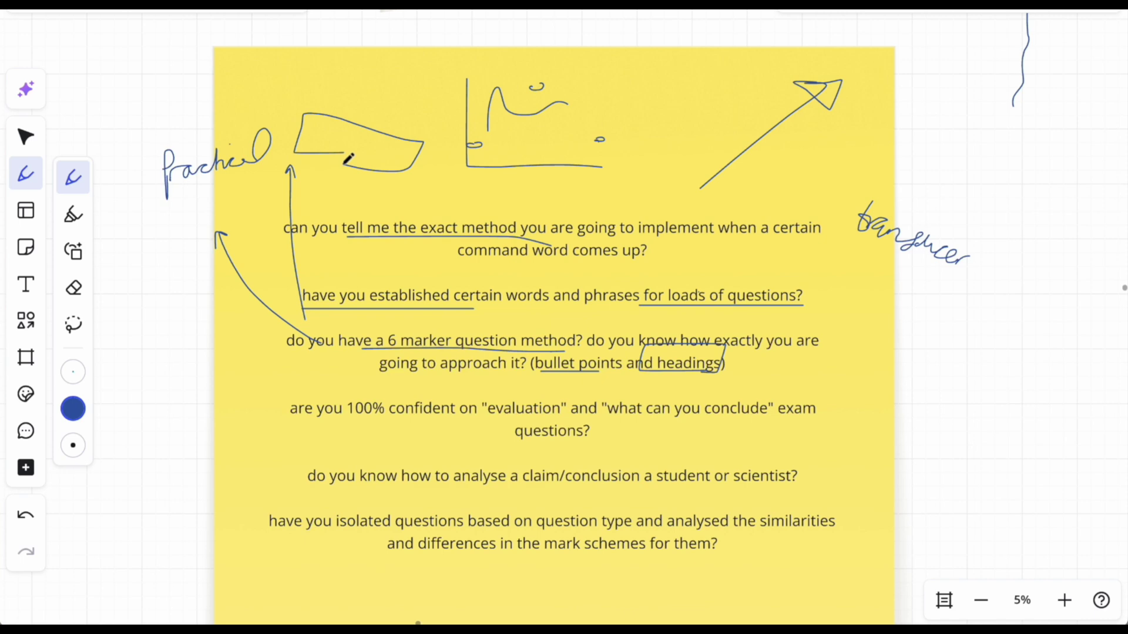
pyautogui.moveTo(159, 99); pyautogui.dragTo(193, 130)
pyautogui.scroll(-2, 575, 306)
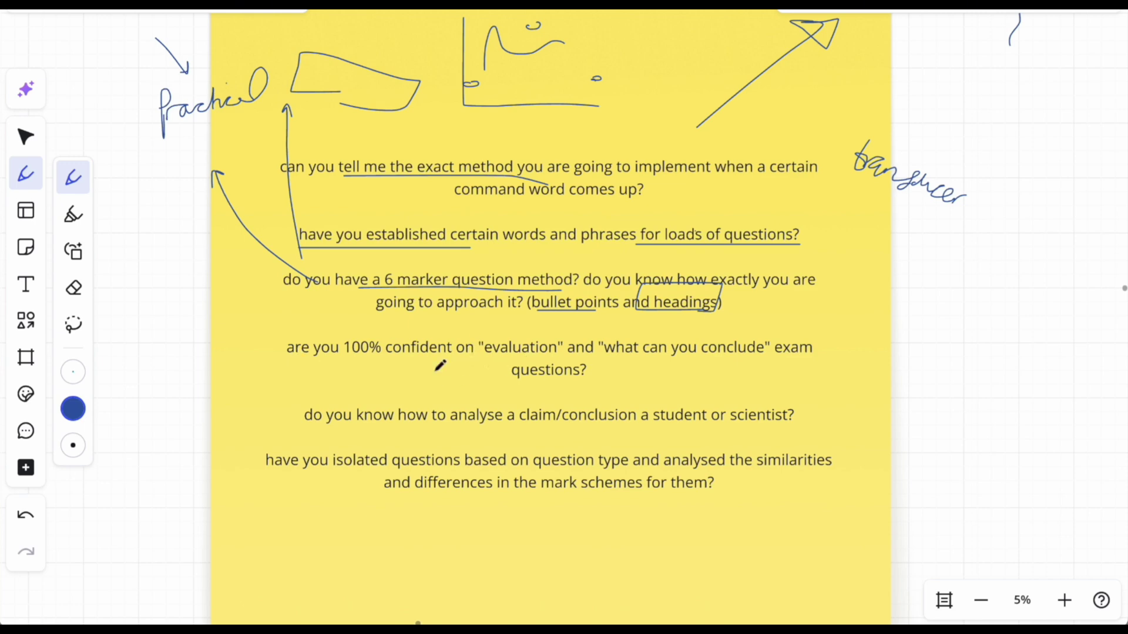
# Underline 'evaluation', 'what can you conclude' and the claim-analysis question, and write 'method?'
pyautogui.moveTo(467, 348)
pyautogui.mouseDown()
pyautogui.moveTo(561, 358)
pyautogui.moveTo(758, 351)
pyautogui.mouseUp()
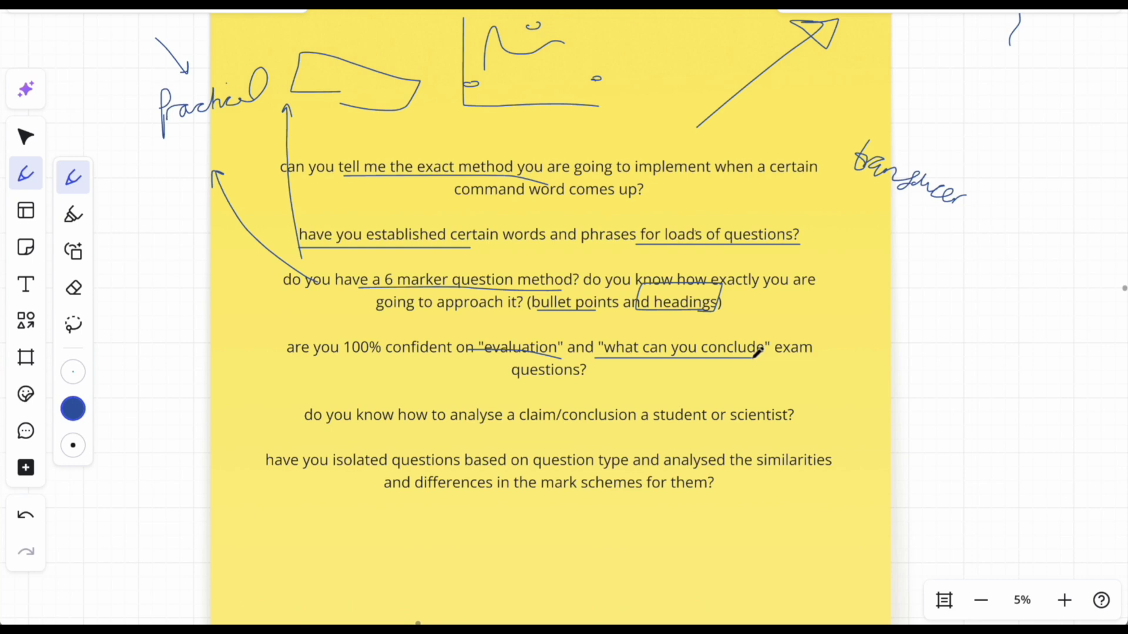
pyautogui.moveTo(381, 426); pyautogui.dragTo(689, 425)
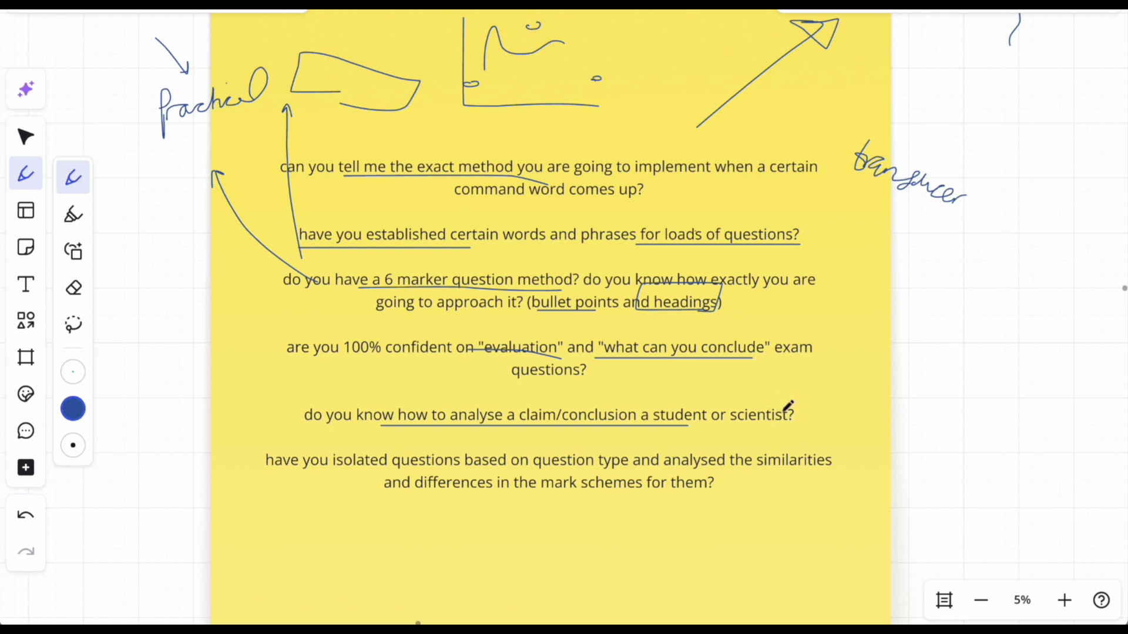
pyautogui.moveTo(791, 414)
pyautogui.mouseDown()
pyautogui.moveTo(873, 403)
pyautogui.moveTo(883, 385)
pyautogui.mouseUp()
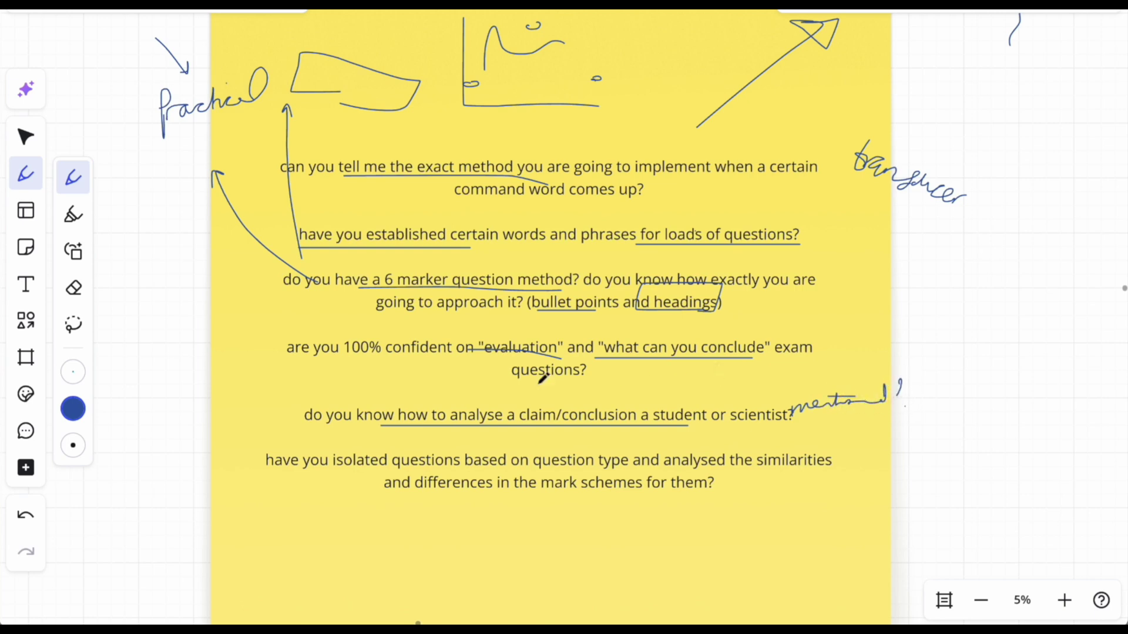
# Draw two arrows up toward the evaluation wording and a star beside the claim question
pyautogui.moveTo(492, 404); pyautogui.dragTo(507, 376)
pyautogui.moveTo(594, 392); pyautogui.dragTo(613, 370)
pyautogui.moveTo(274, 425)
pyautogui.mouseDown()
pyautogui.moveTo(272, 399)
pyautogui.moveTo(253, 412)
pyautogui.moveTo(278, 419)
pyautogui.mouseUp()
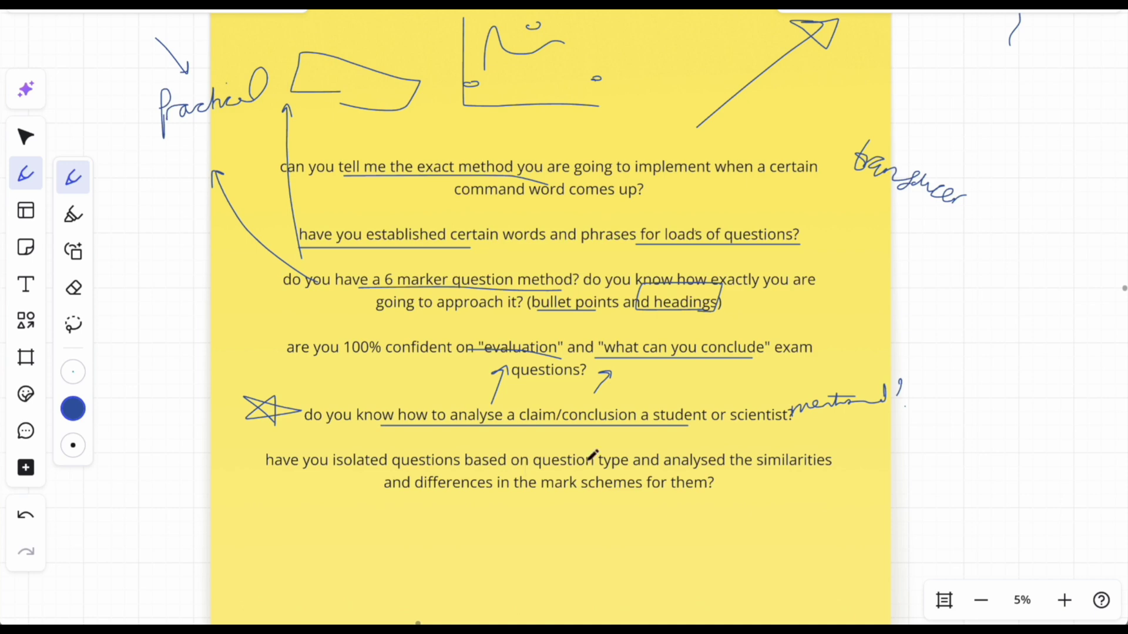
# Draw a box under the last question, split it into two columns, and write PAPER and MS
pyautogui.scroll(-2, 592, 455)
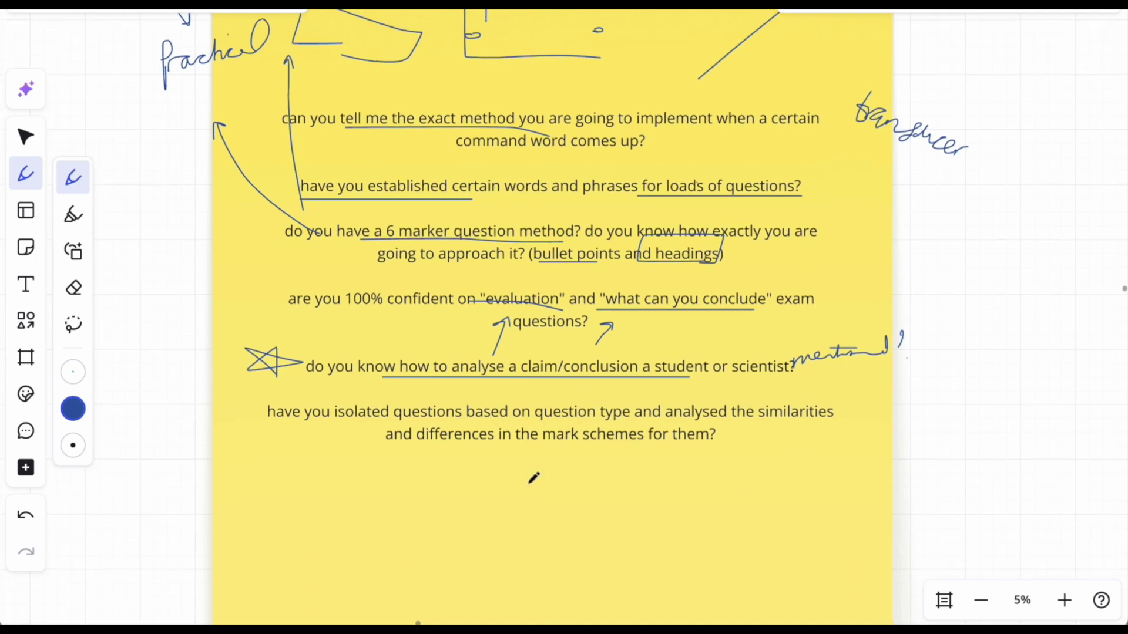
pyautogui.scroll(-1, 681, 446)
pyautogui.scroll(-3, 685, 450)
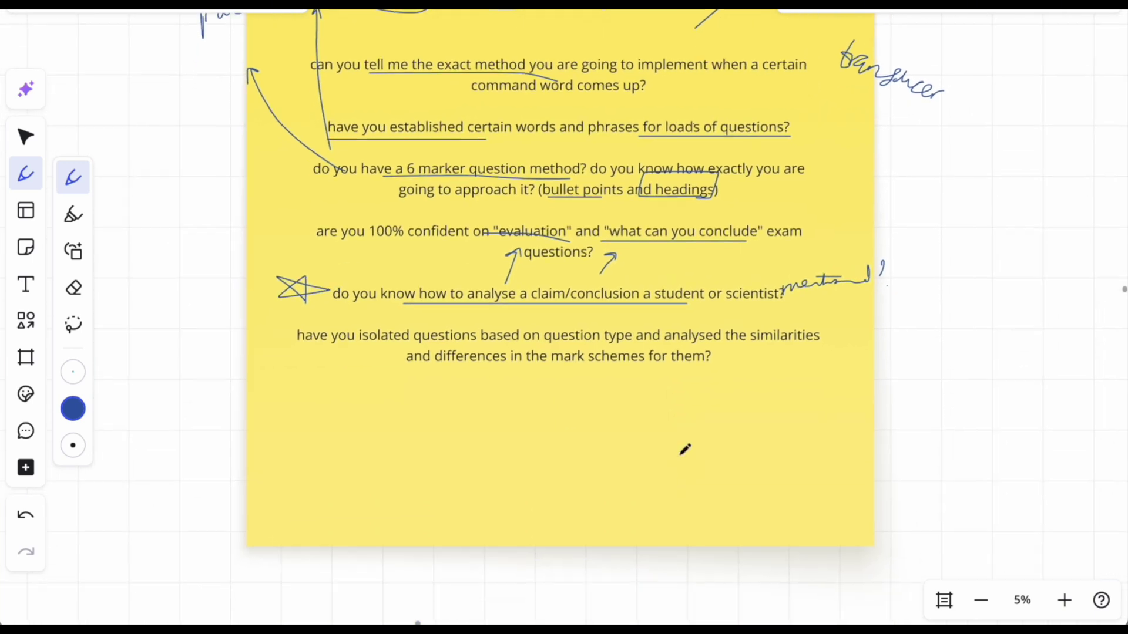
pyautogui.moveTo(299, 359)
pyautogui.mouseDown()
pyautogui.moveTo(727, 359)
pyautogui.moveTo(486, 512)
pyautogui.moveTo(272, 516)
pyautogui.moveTo(275, 358)
pyautogui.moveTo(303, 358)
pyautogui.mouseUp()
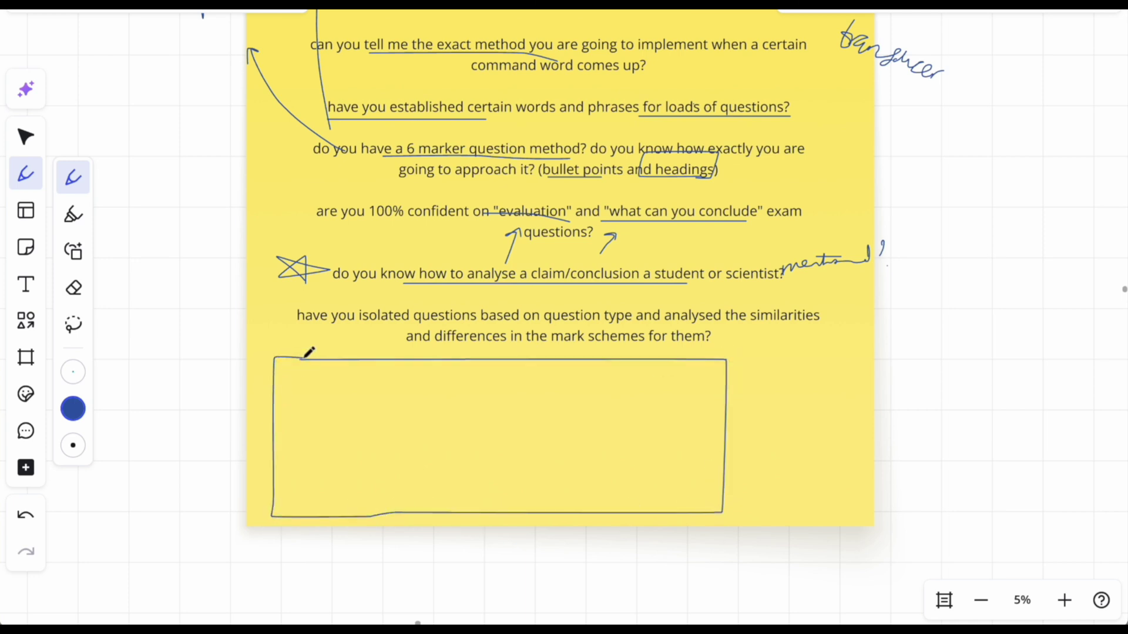
pyautogui.moveTo(501, 360); pyautogui.dragTo(495, 509)
pyautogui.moveTo(337, 414)
pyautogui.mouseDown()
pyautogui.moveTo(337, 447)
pyautogui.moveTo(356, 446)
pyautogui.moveTo(376, 423)
pyautogui.mouseUp()
pyautogui.moveTo(376, 421); pyautogui.dragTo(436, 446)
pyautogui.moveTo(335, 412)
pyautogui.mouseDown()
pyautogui.moveTo(344, 410)
pyautogui.moveTo(336, 432)
pyautogui.mouseUp()
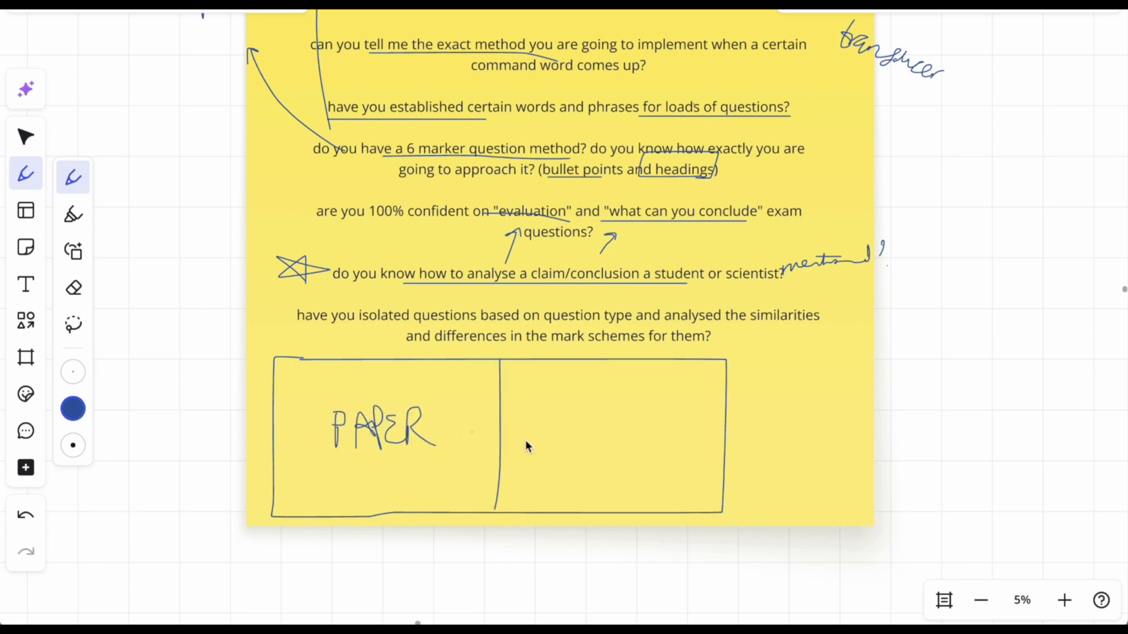
pyautogui.moveTo(554, 449)
pyautogui.mouseDown()
pyautogui.moveTo(581, 411)
pyautogui.moveTo(589, 458)
pyautogui.moveTo(605, 461)
pyautogui.moveTo(573, 464)
pyautogui.mouseUp()
# Draw another rectangle below the note and a curly brace left of PAPER
pyautogui.scroll(-2, 482, 454)
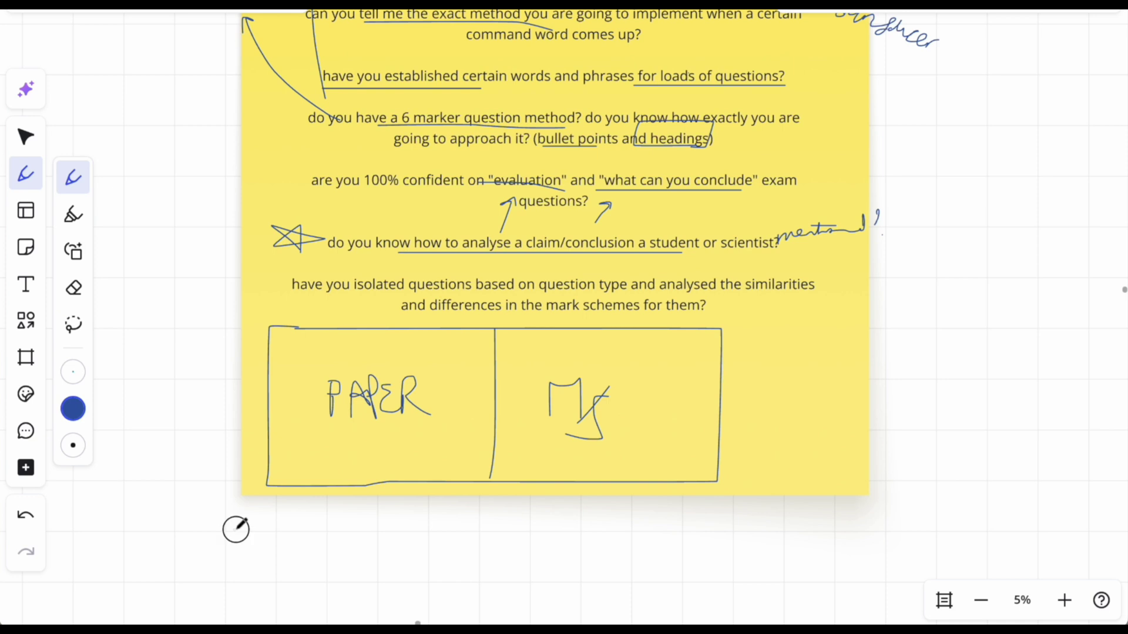
pyautogui.moveTo(234, 529)
pyautogui.mouseDown()
pyautogui.moveTo(272, 616)
pyautogui.moveTo(245, 529)
pyautogui.mouseUp()
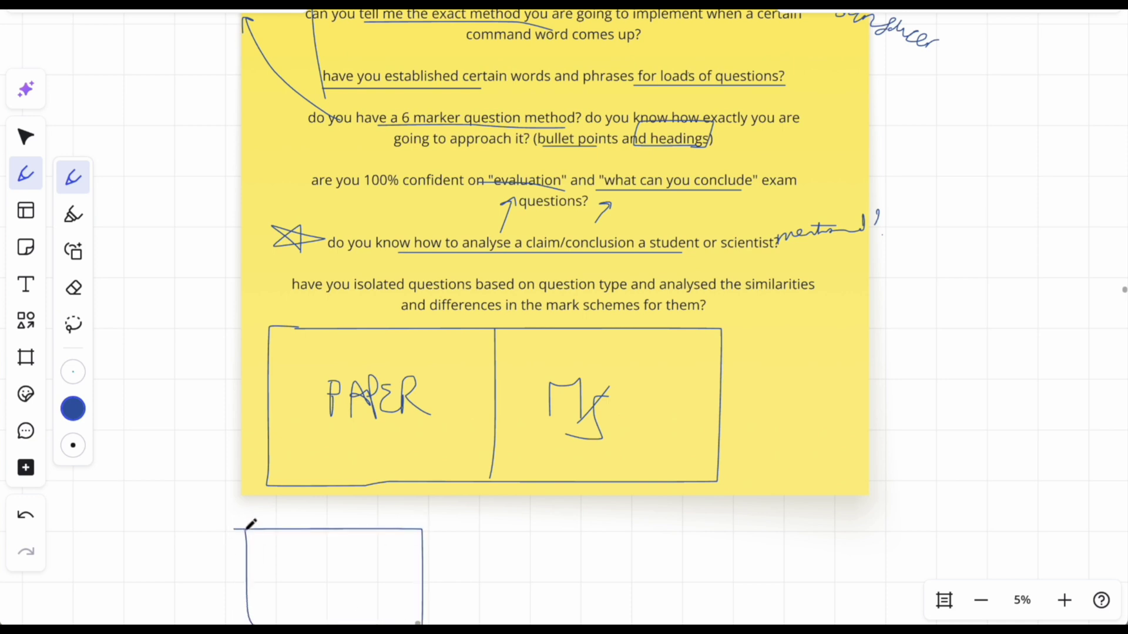
pyautogui.moveTo(288, 360); pyautogui.dragTo(289, 462)
# Draw a long curving stroke down the yellow note's left edge beside the questions
pyautogui.scroll(-2, 276, 420)
pyautogui.scroll(3, 287, 402)
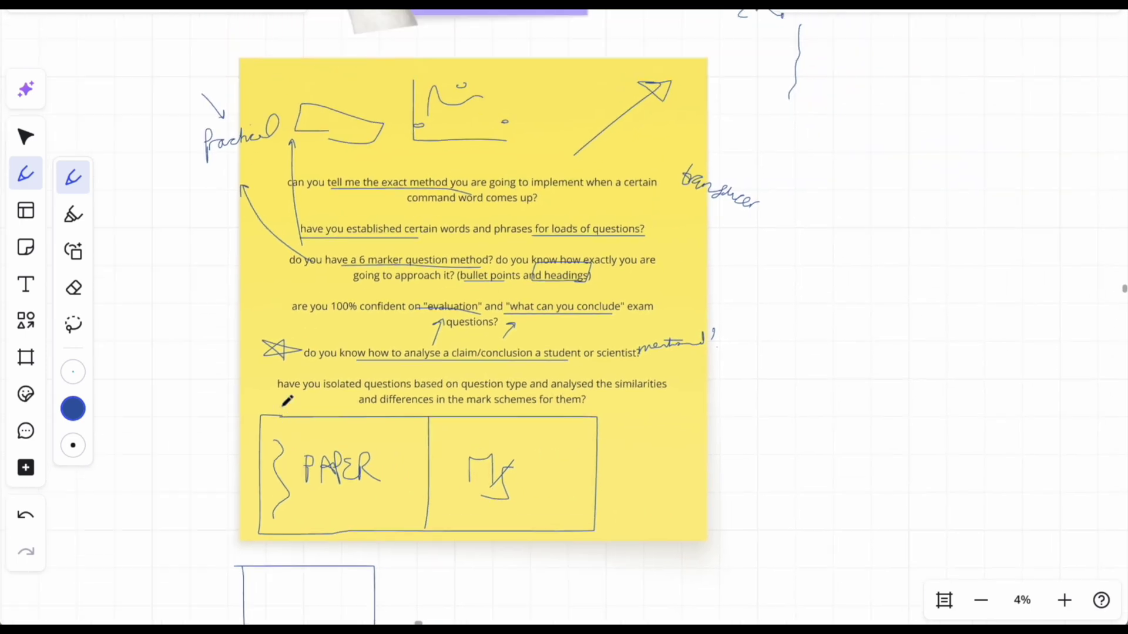
pyautogui.moveTo(274, 183)
pyautogui.mouseDown()
pyautogui.moveTo(217, 390)
pyautogui.moveTo(228, 395)
pyautogui.mouseUp()
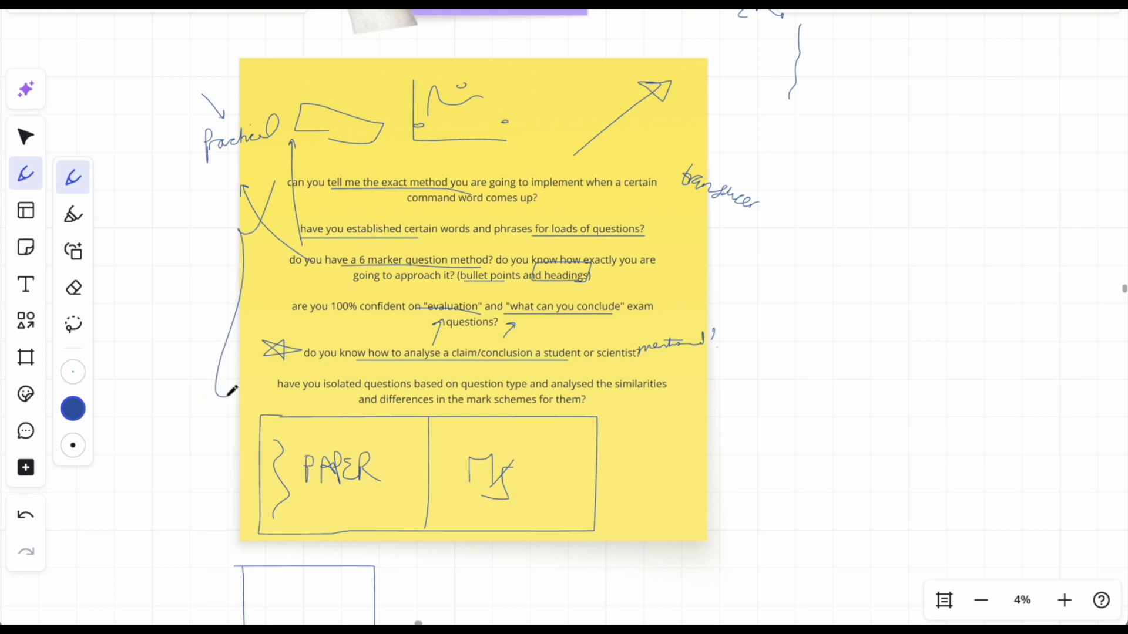
pyautogui.scroll(3, 232, 391)
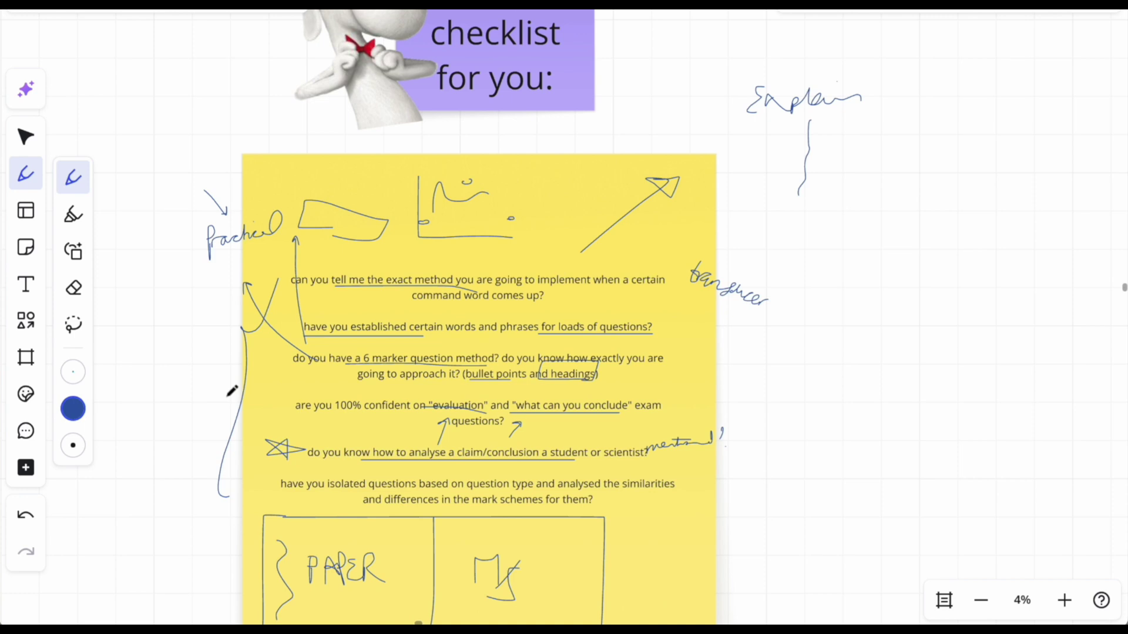
pyautogui.scroll(2, 232, 391)
pyautogui.scroll(1, 232, 391)
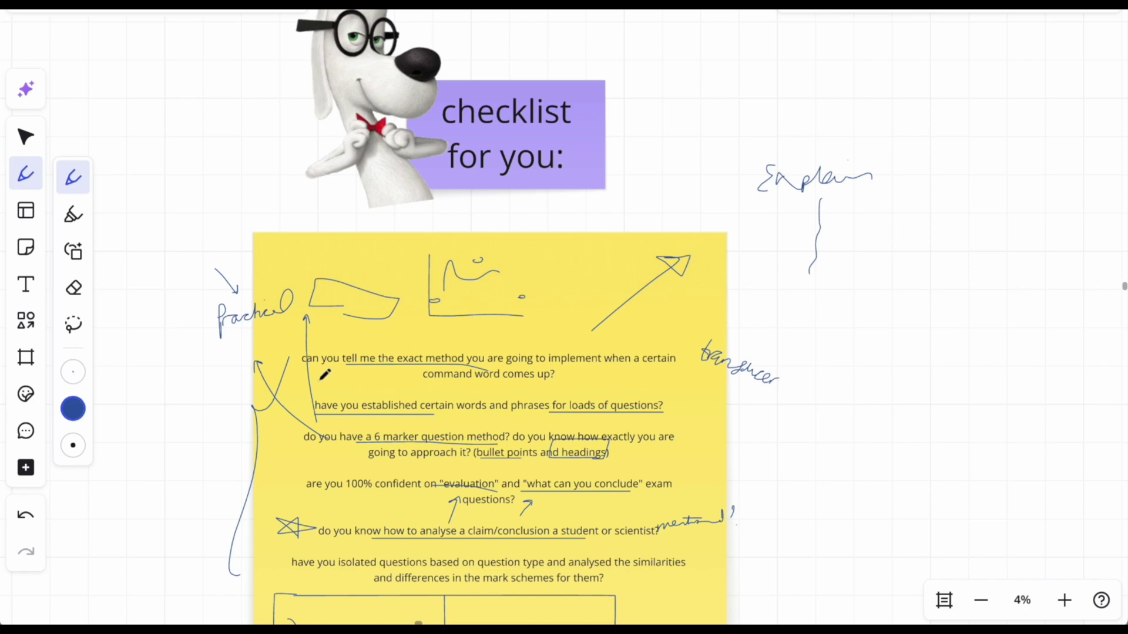
# Draw a blue heart around the 'On securing the A-A* in A-level Biology' title
pyautogui.scroll(5, 325, 374)
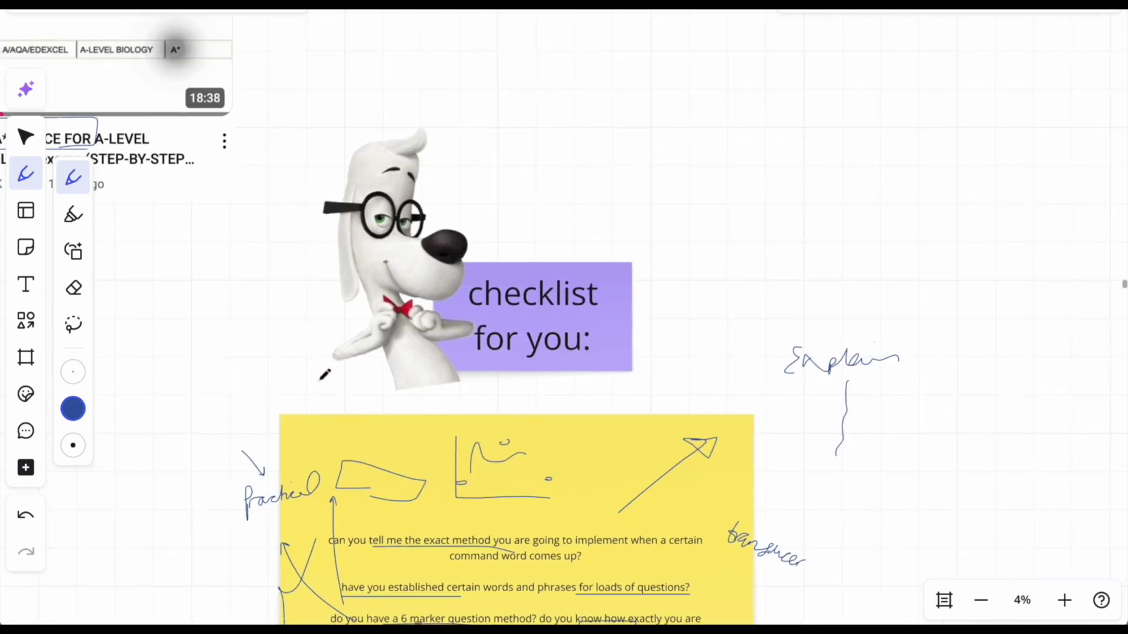
pyautogui.scroll(15, 325, 374)
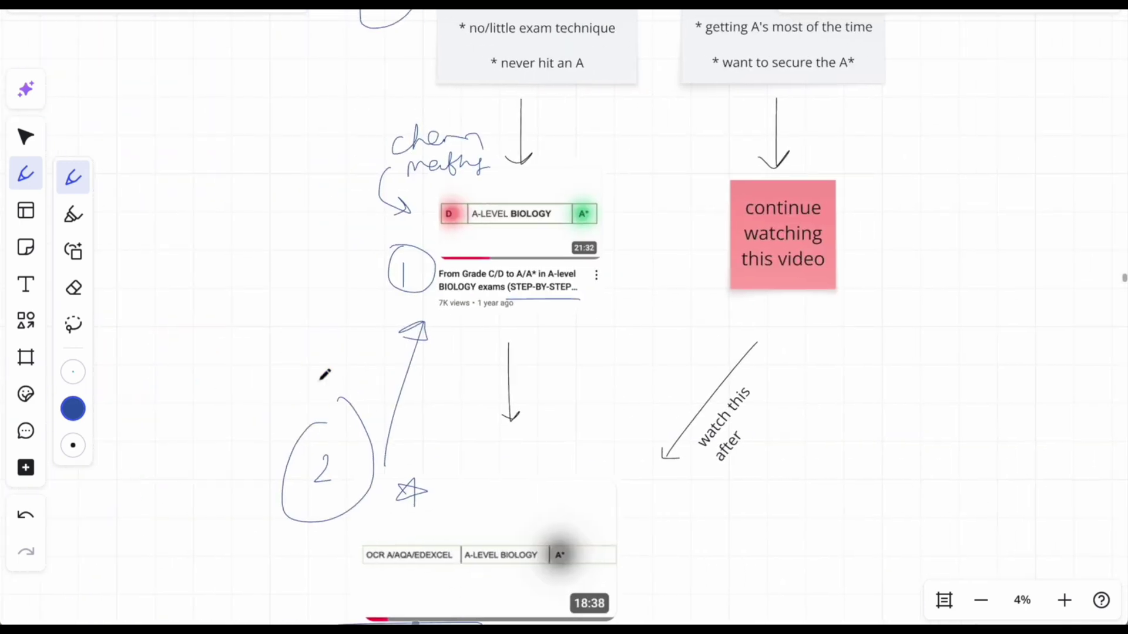
pyautogui.scroll(3, 470, 233)
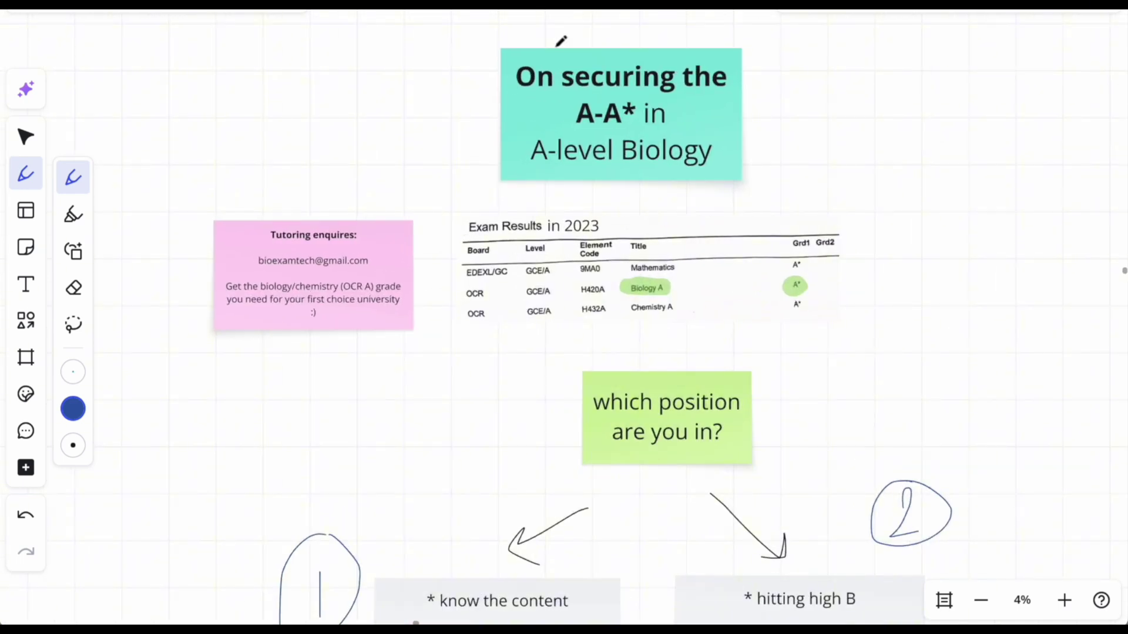
pyautogui.moveTo(586, 50)
pyautogui.mouseDown()
pyautogui.moveTo(564, 25)
pyautogui.moveTo(555, 250)
pyautogui.moveTo(620, 37)
pyautogui.mouseUp()
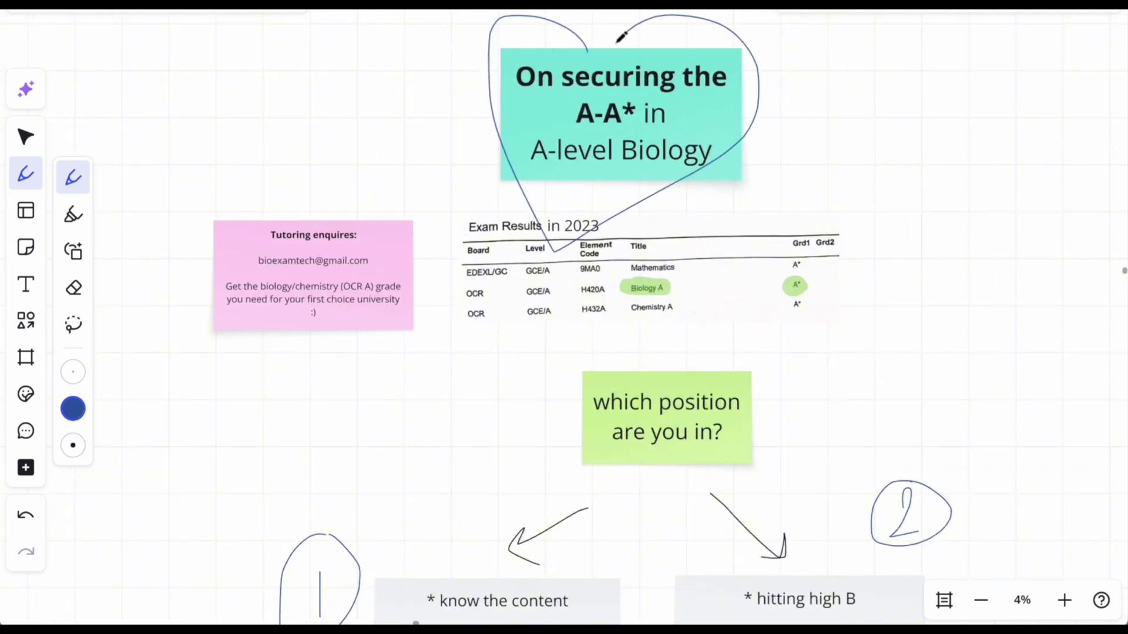